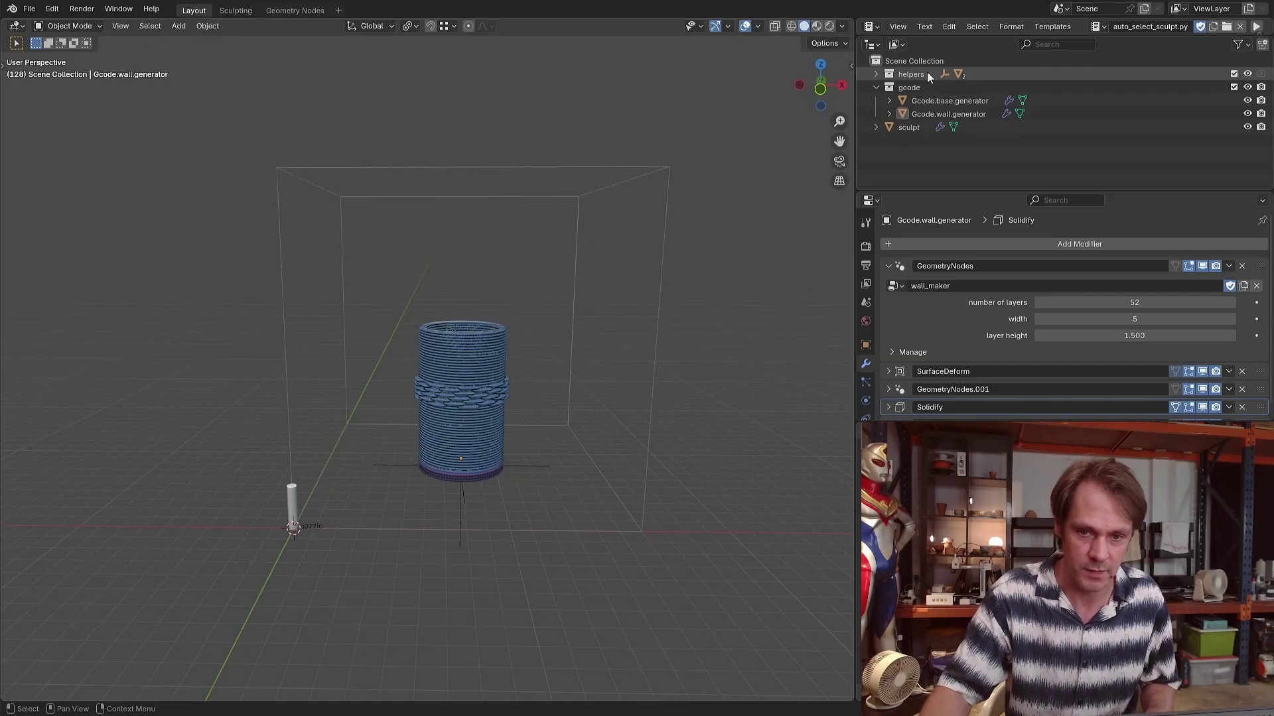
# Examine the build volume and nozzle objects in the helpers collection, trying a move of the nozzle.
pyautogui.click(876, 74)
pyautogui.click(941, 87)
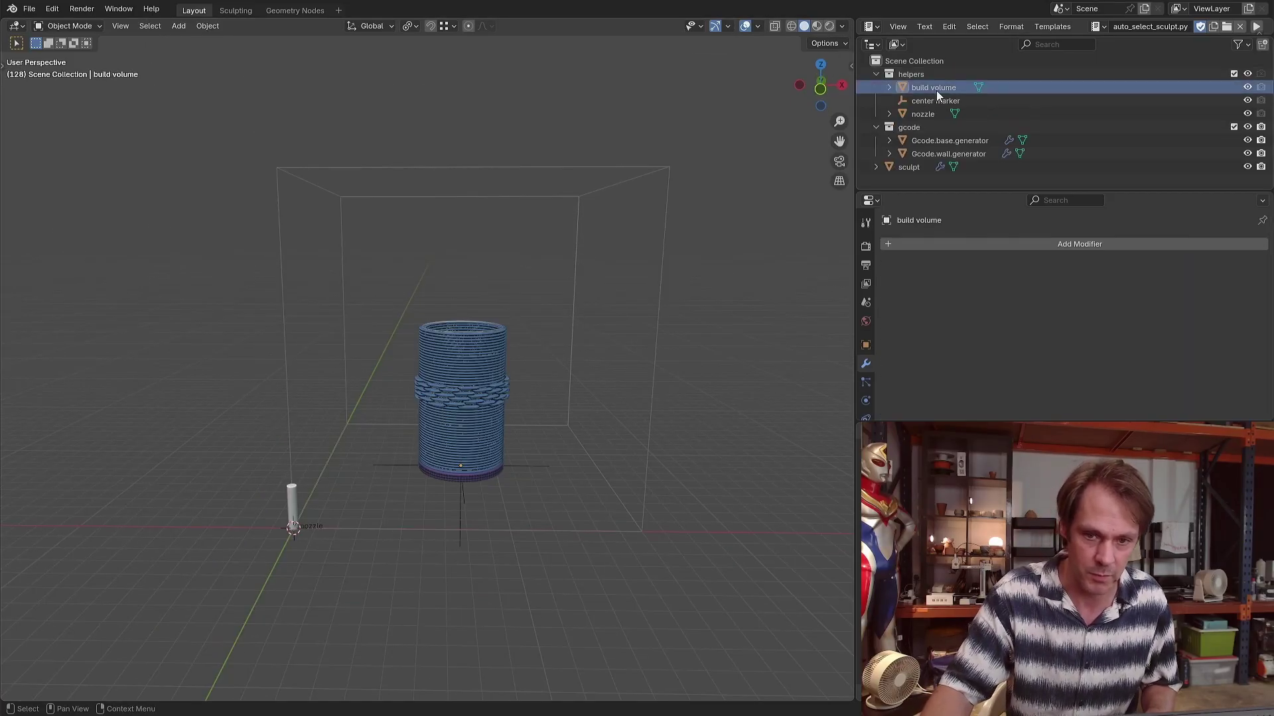
pyautogui.click(930, 114)
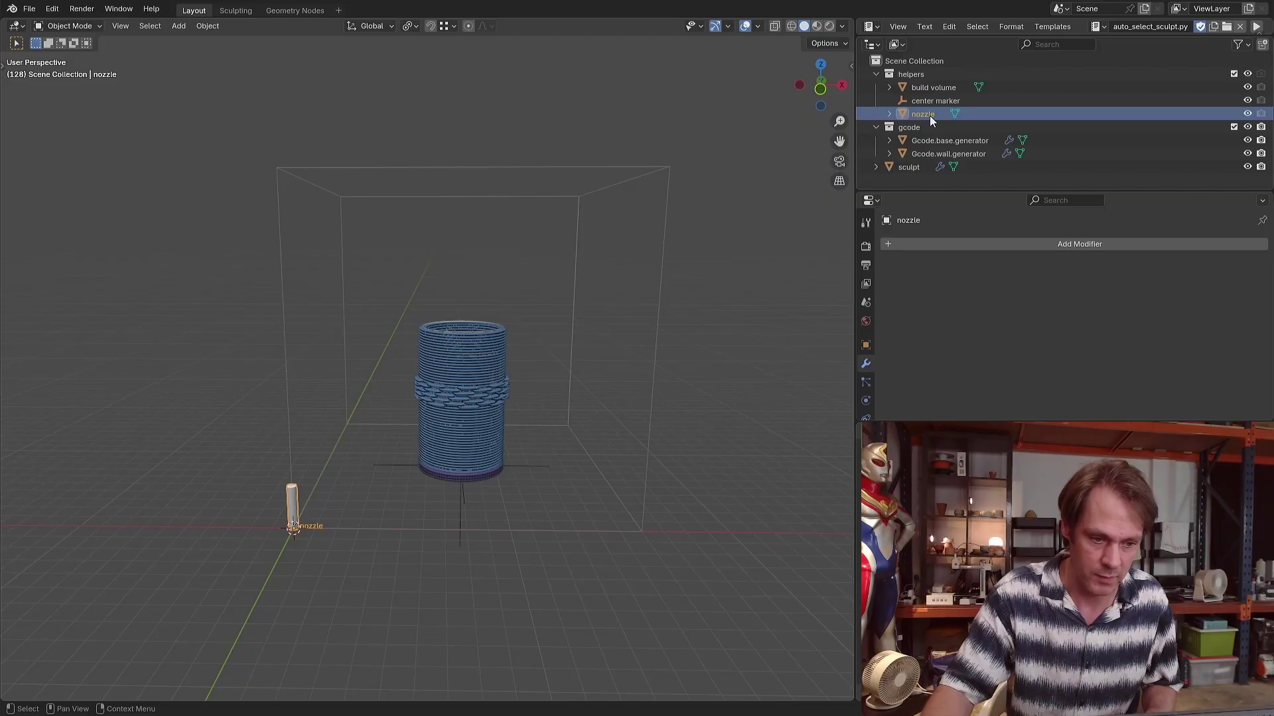
pyautogui.press('g')
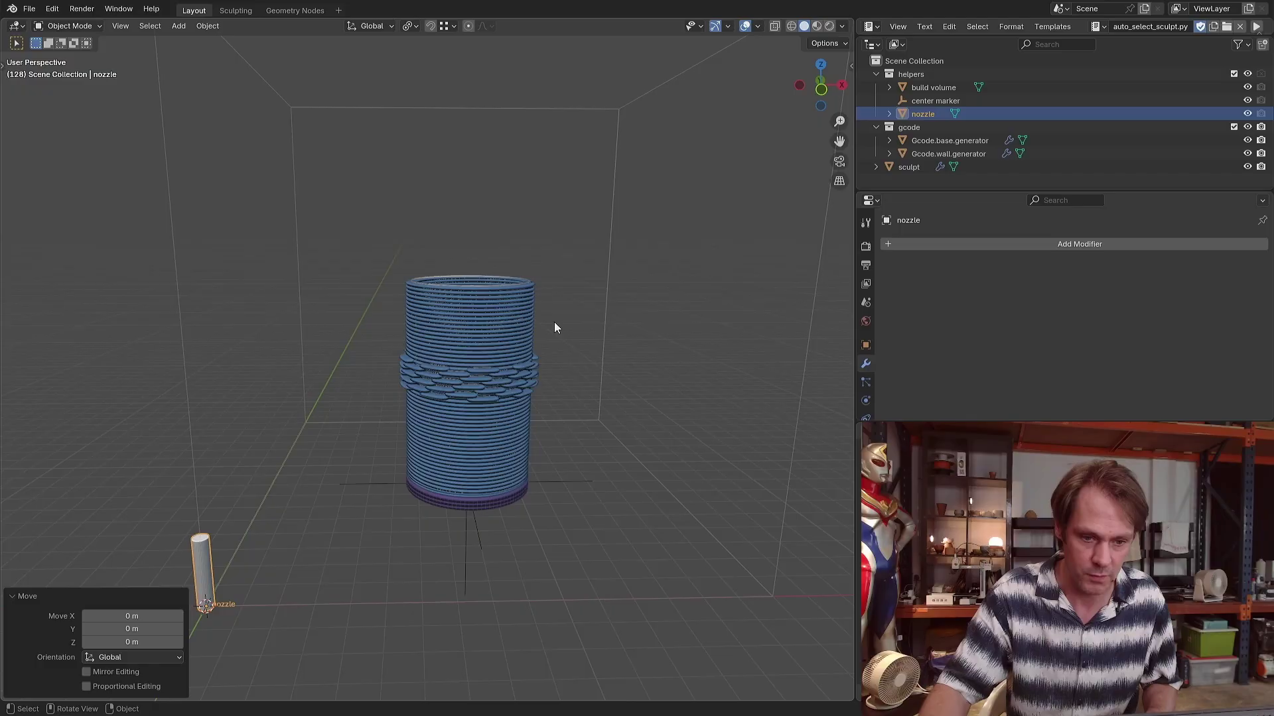
pyautogui.click(524, 331)
# Try a Width of 16 on the base generator, then return it to 5.
pyautogui.click(948, 141)
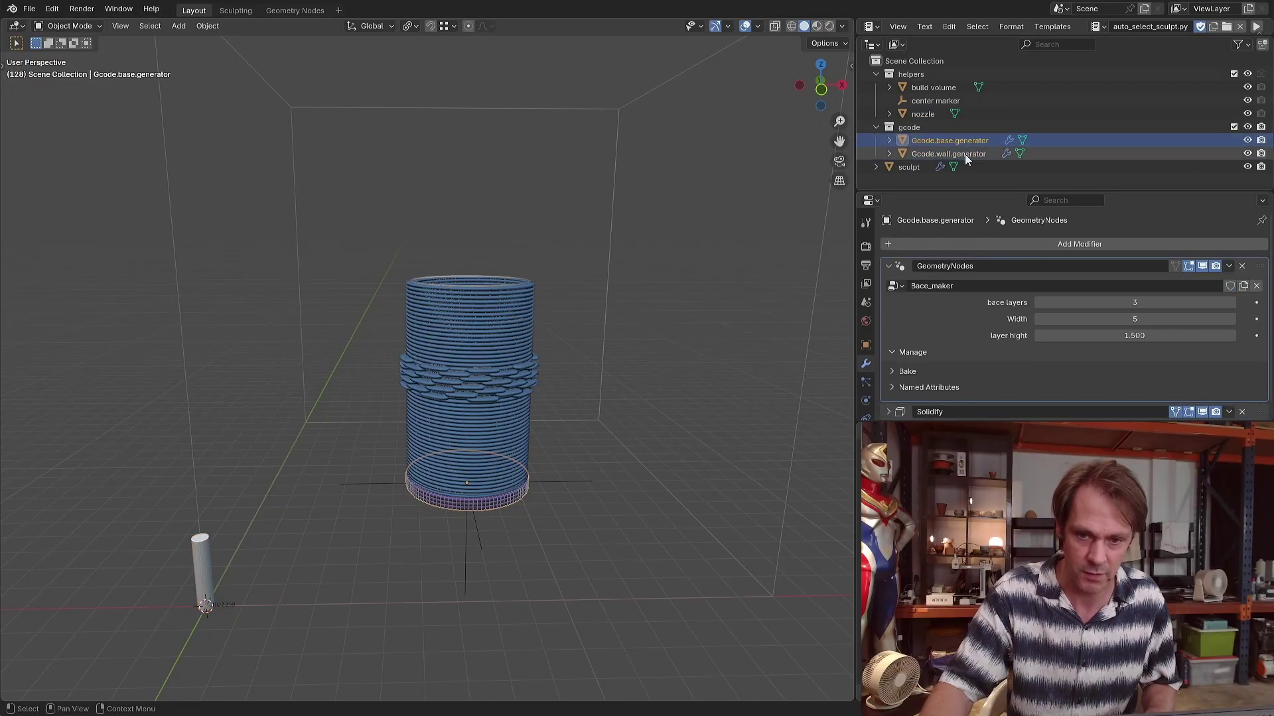
pyautogui.click(964, 156)
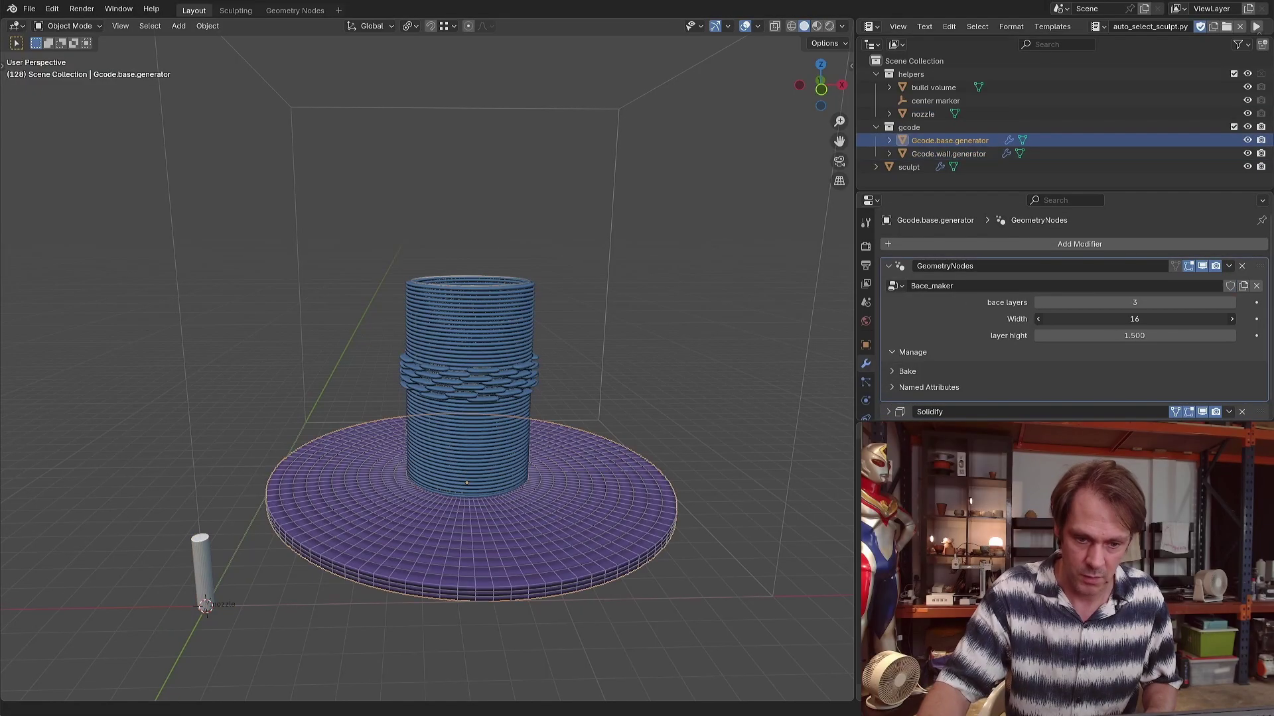
pyautogui.moveTo(1134, 320); pyautogui.dragTo(1108, 319)
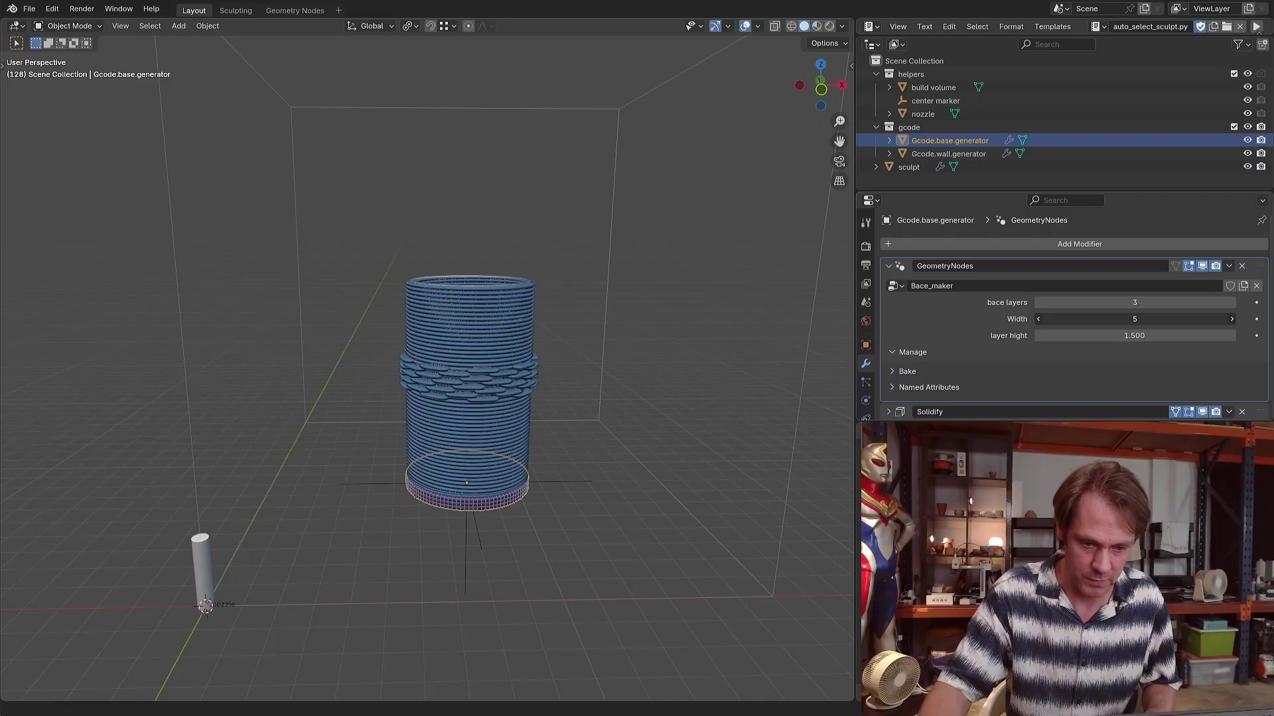
# Try out different numbers of layers on the wall generator.
pyautogui.click(453, 347)
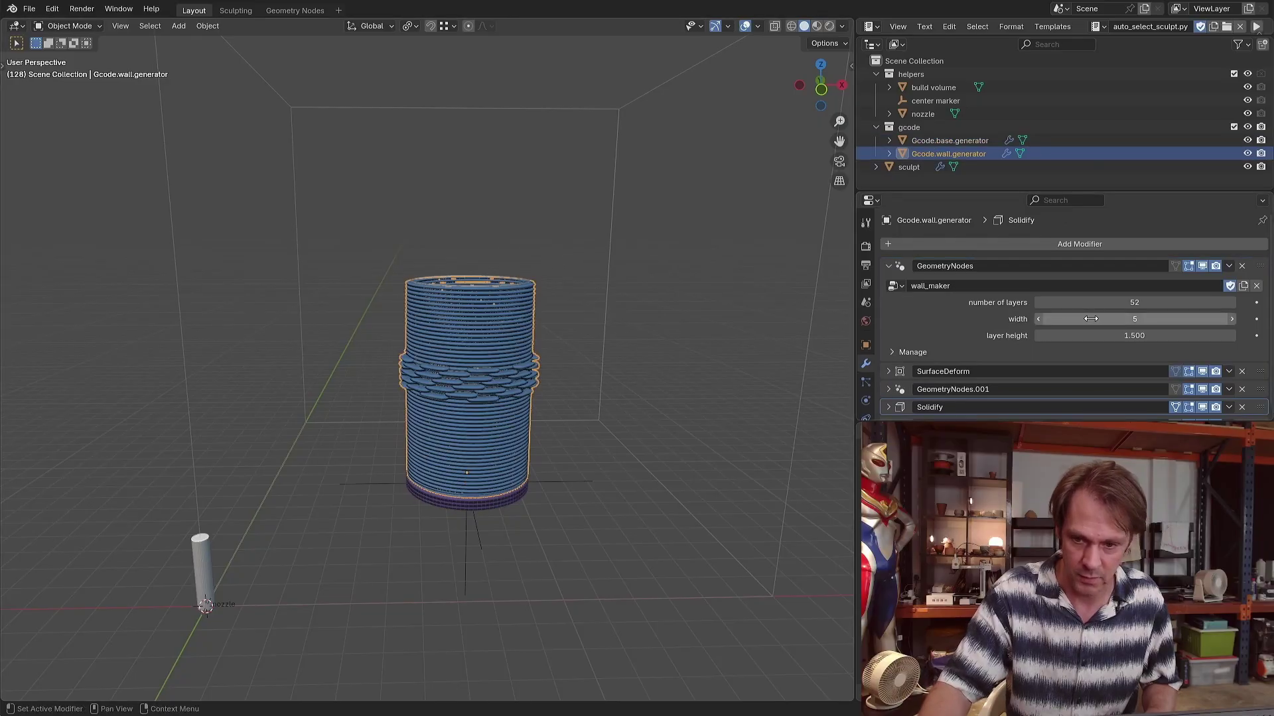
pyautogui.moveTo(1135, 302); pyautogui.dragTo(1233, 302)
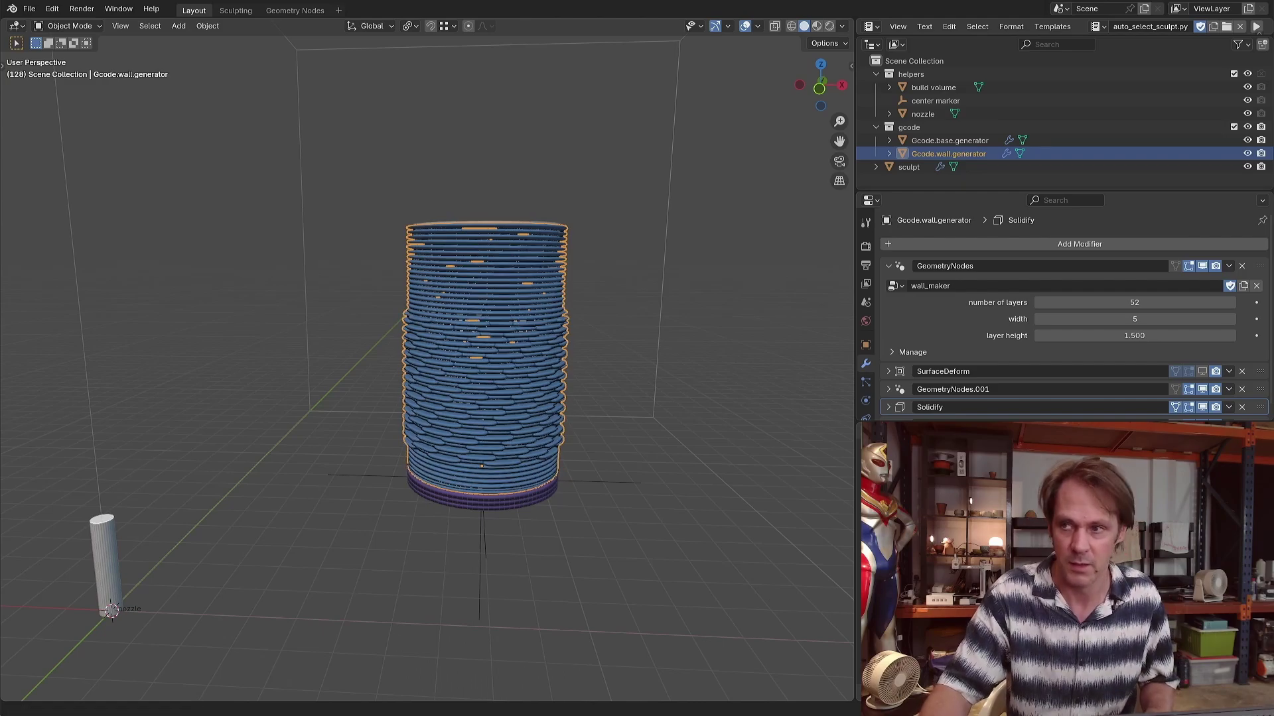
pyautogui.scroll(3, 719, 350)
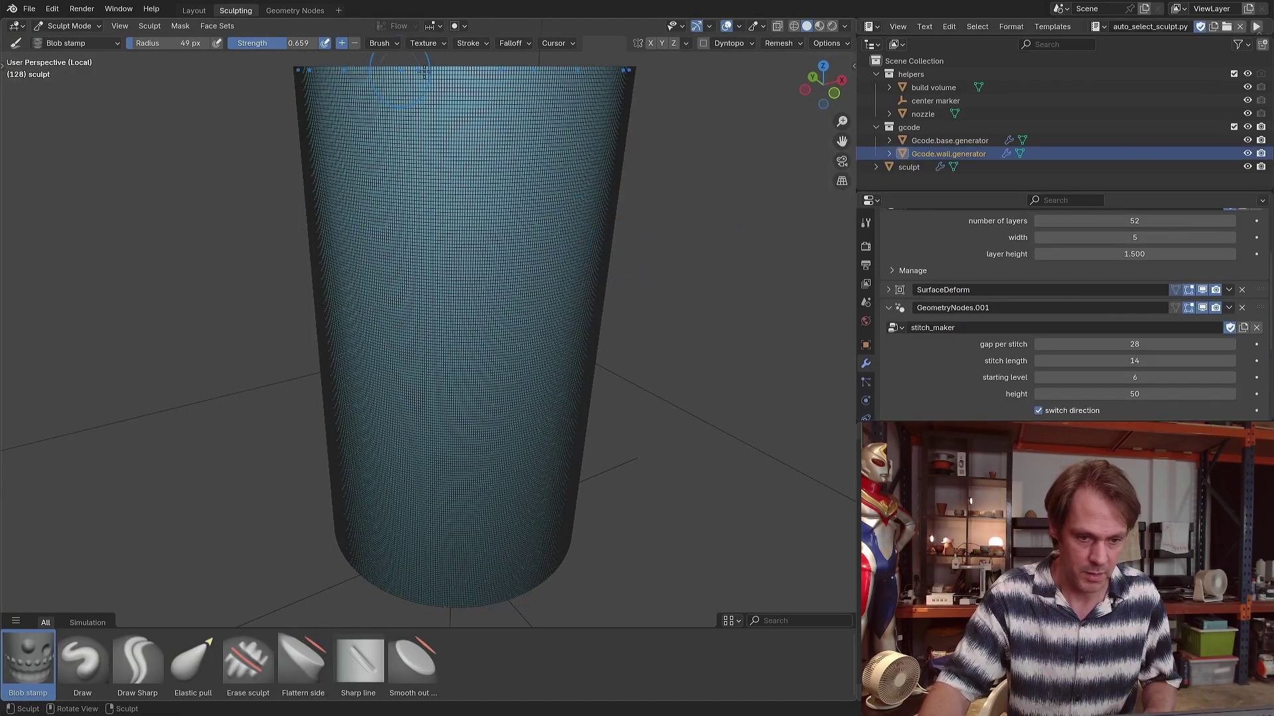
# Sculpt rows of blobs around the cylinder with the Blob stamp brush and view the deformed wall in the Layout workspace.
pyautogui.click(1061, 180)
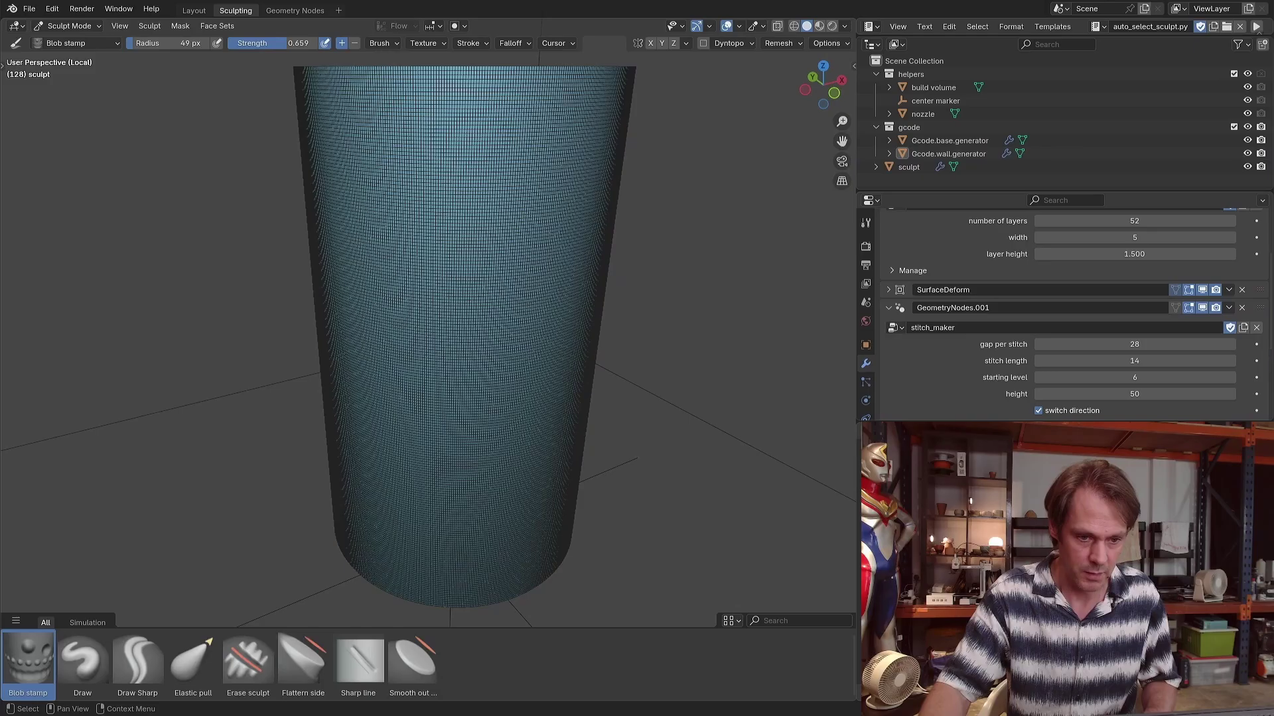
pyautogui.moveTo(348, 209); pyautogui.dragTo(366, 284)
pyautogui.scroll(-3, 372, 289)
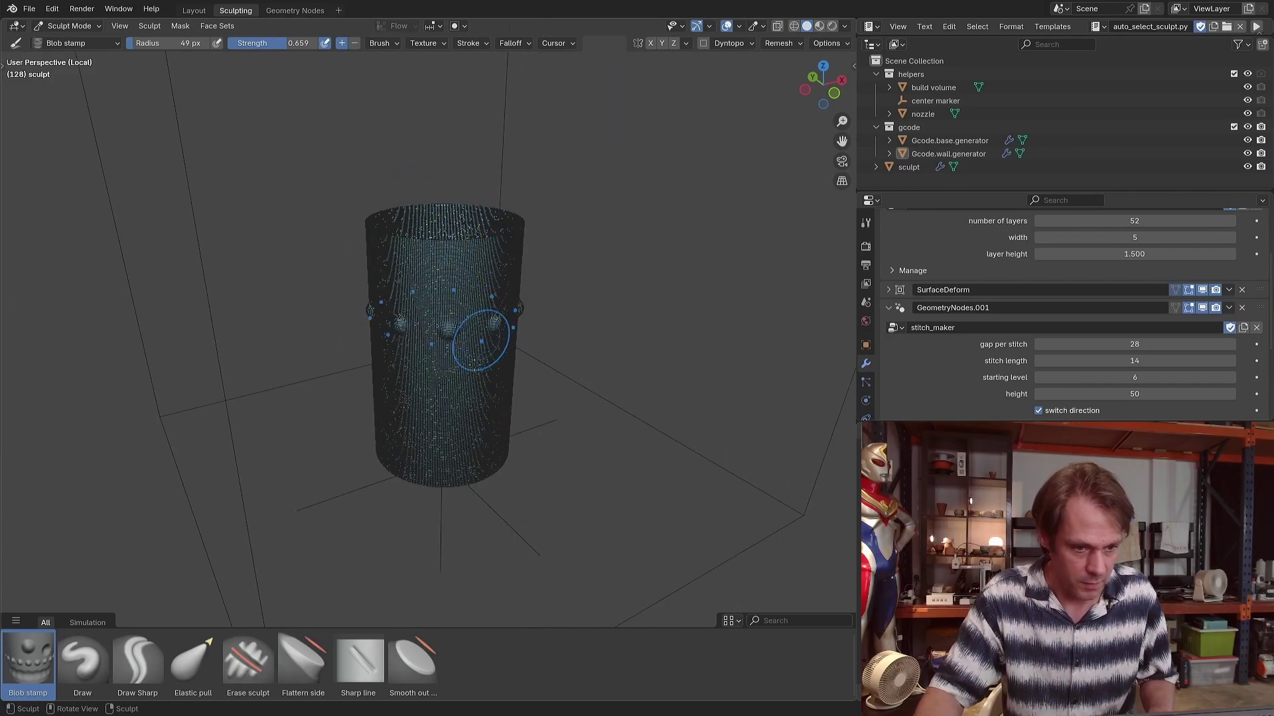
pyautogui.moveTo(480, 345); pyautogui.dragTo(466, 394)
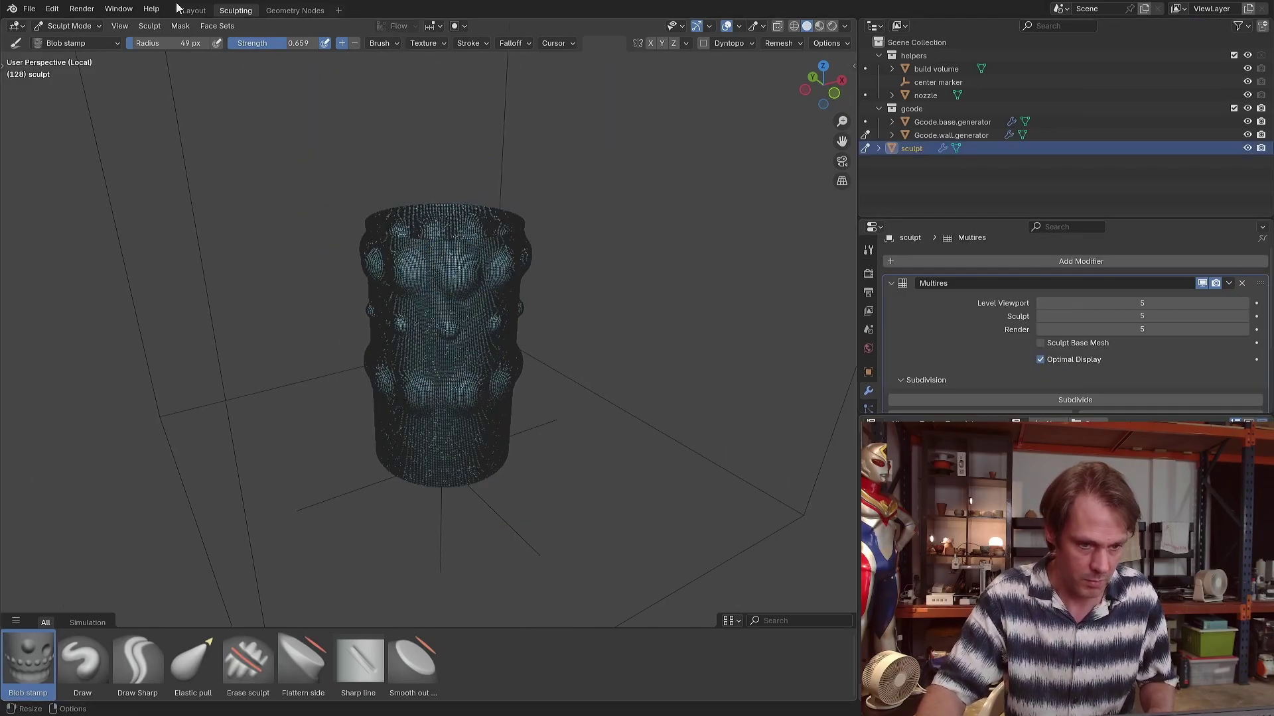
pyautogui.click(194, 11)
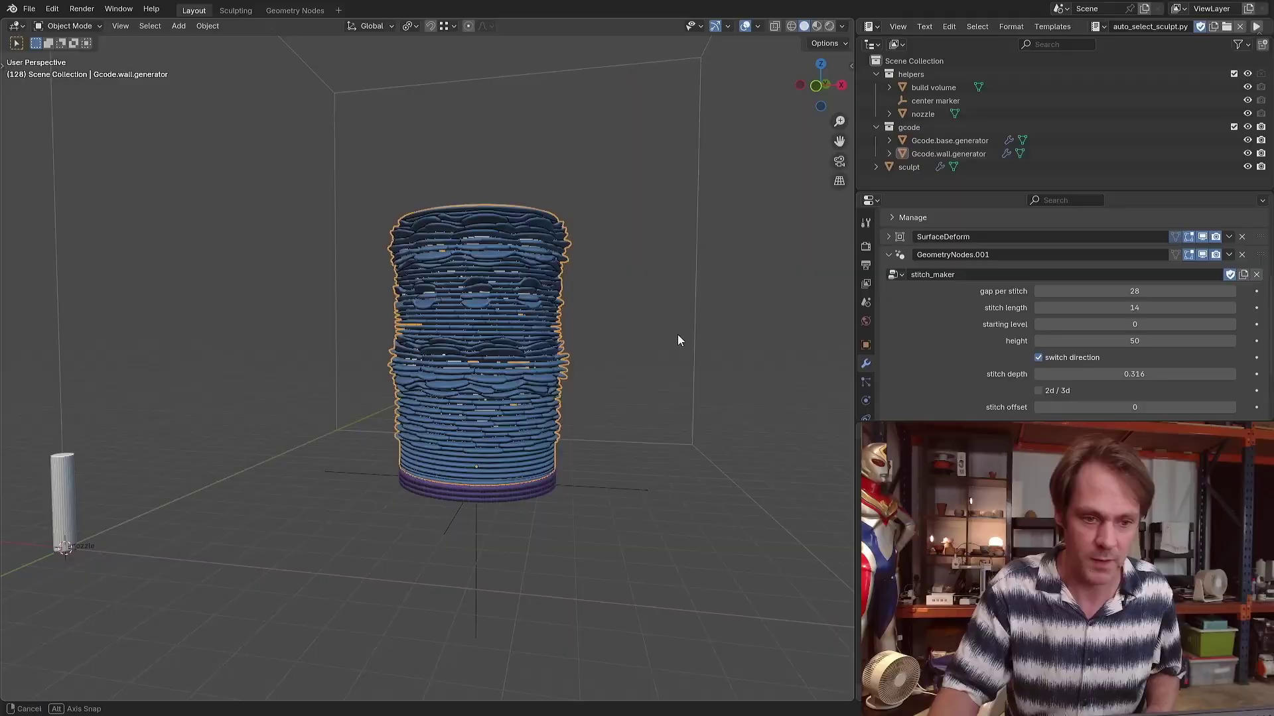
pyautogui.moveTo(673, 358); pyautogui.dragTo(665, 410, button='middle')
# Return to the Sculpting workspace and choose the Sharp line brush.
pyautogui.click(250, 8)
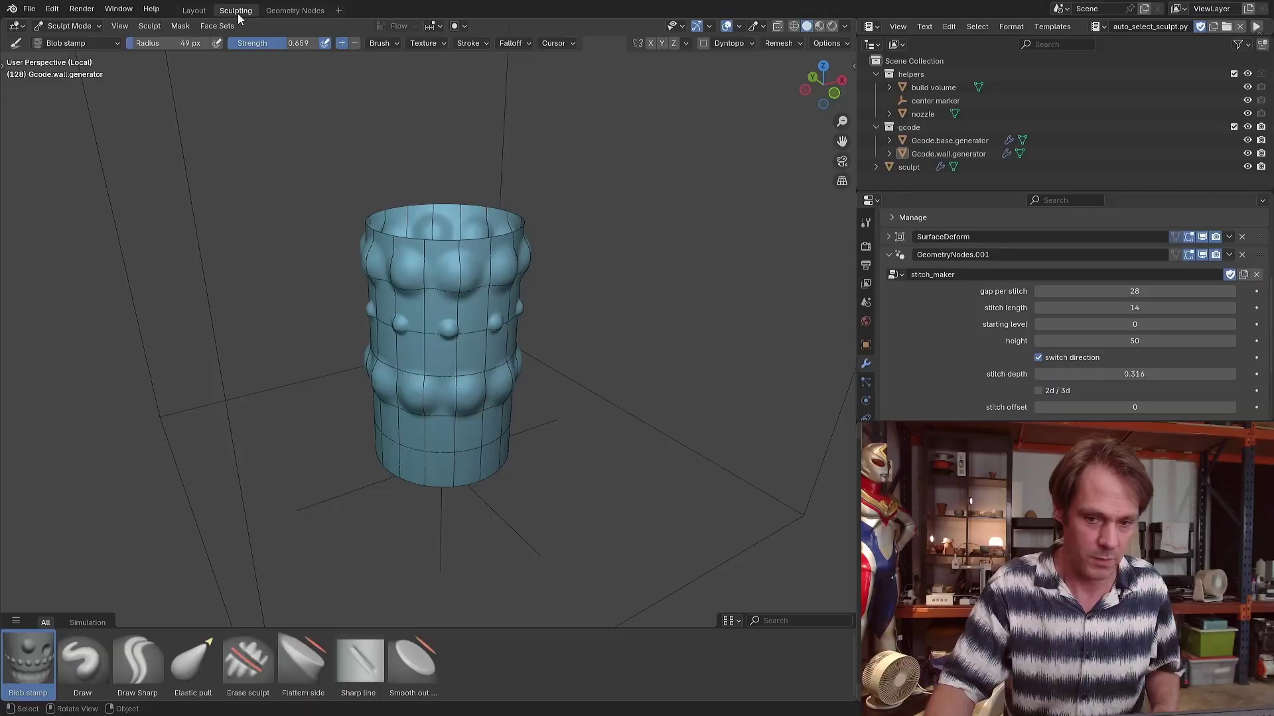
pyautogui.click(358, 660)
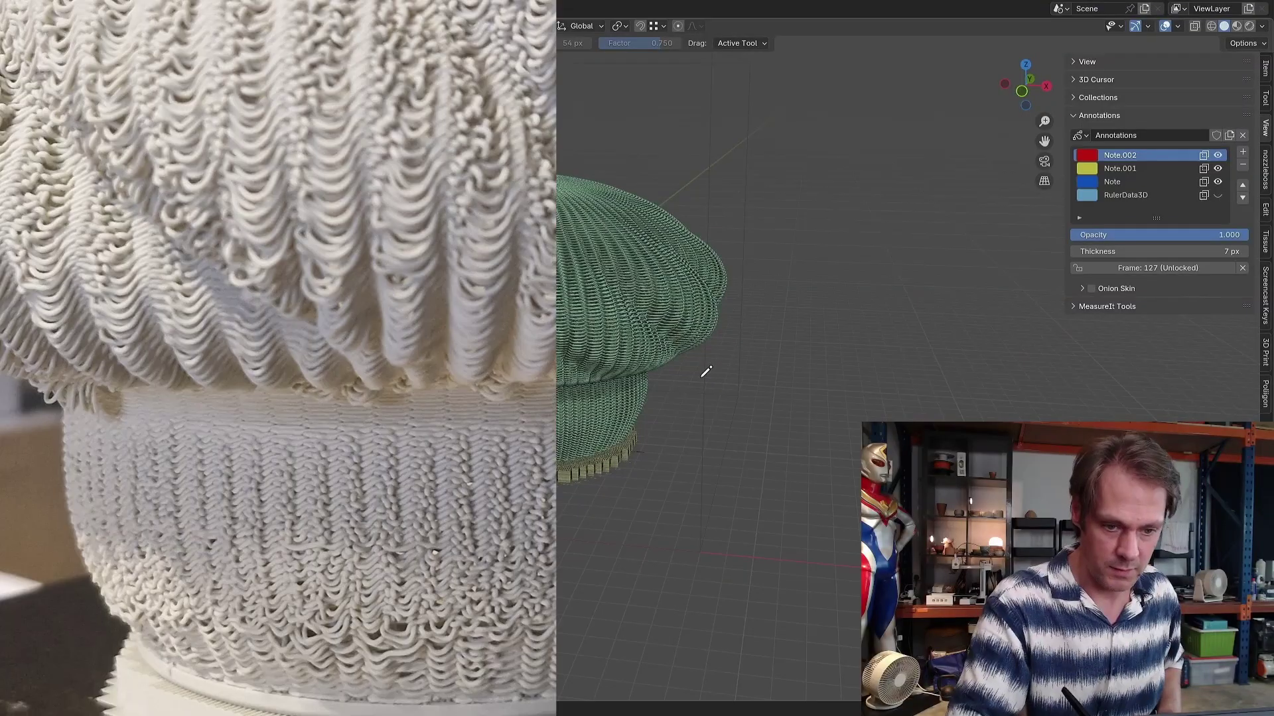
# Draw red annotation lines down the stitch columns on a fold of the green stitched lampshade.
pyautogui.keyDown('ctrl'); pyautogui.moveTo(702, 376); pyautogui.dragTo(744, 310, button='middle'); pyautogui.keyUp('ctrl')
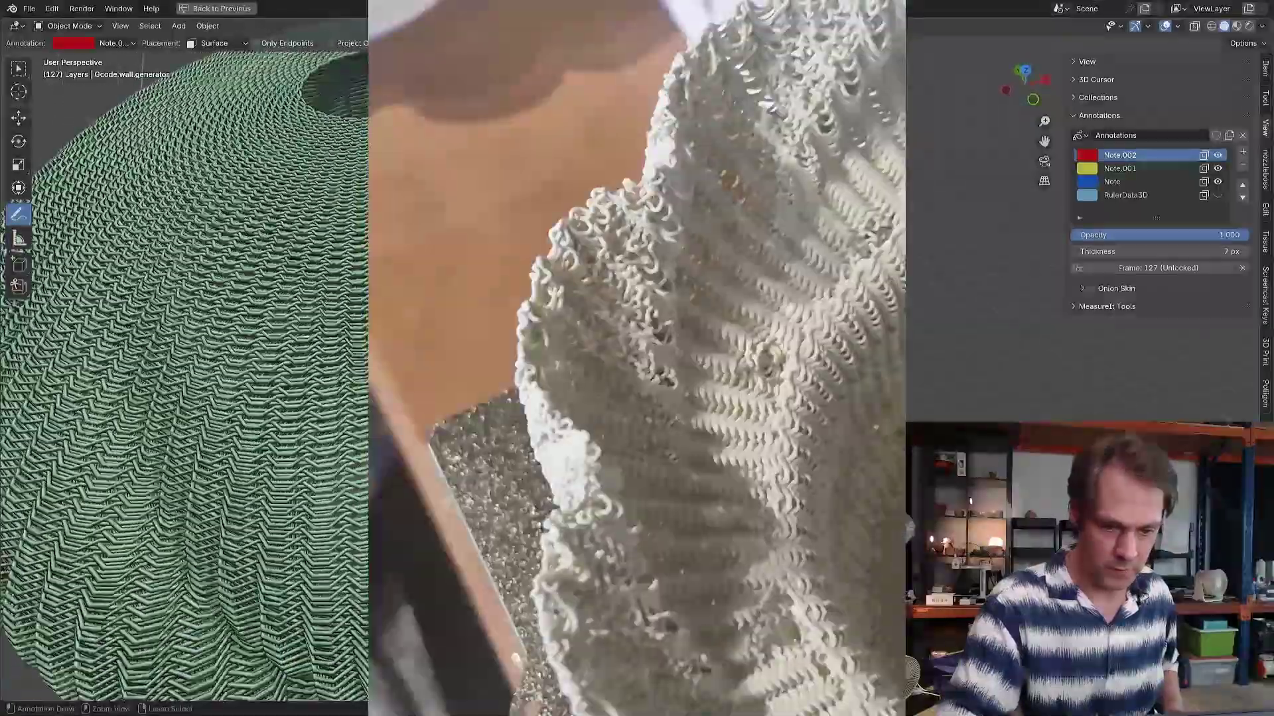
pyautogui.keyDown('ctrl'); pyautogui.moveTo(637, 425); pyautogui.dragTo(637, 305, button='middle'); pyautogui.keyUp('ctrl')
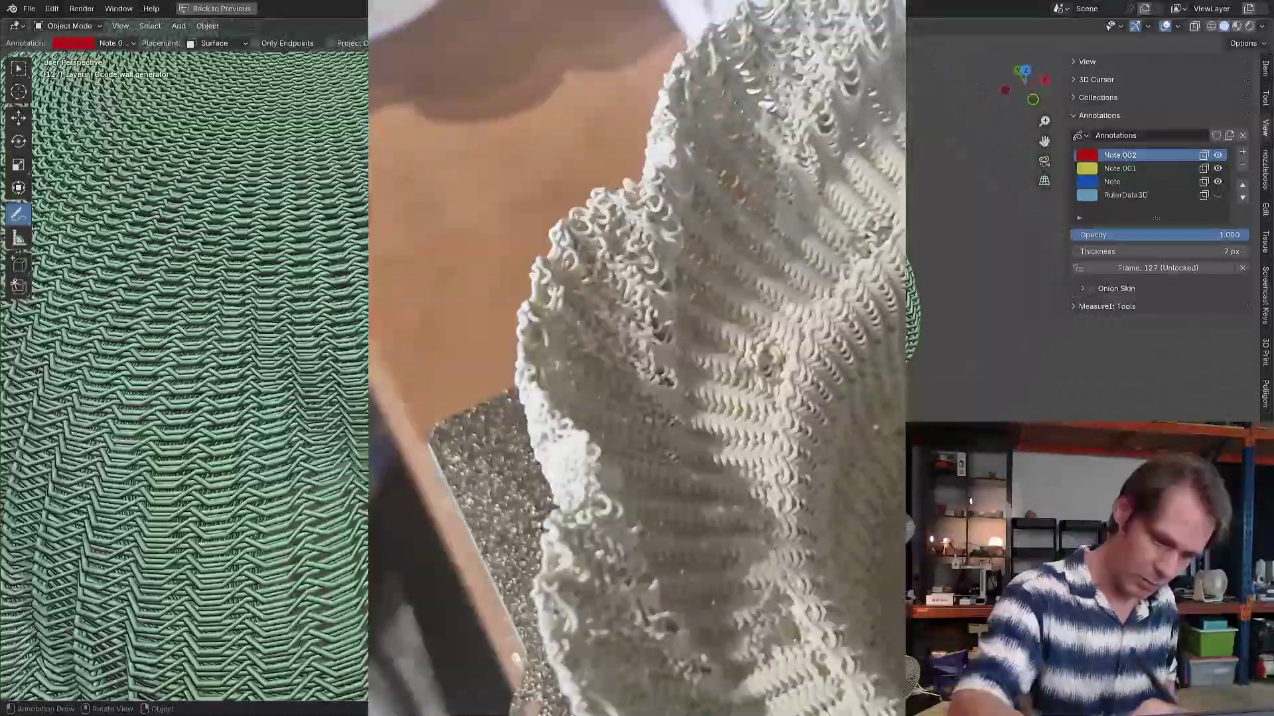
pyautogui.moveTo(395, 120); pyautogui.dragTo(657, 571)
pyautogui.moveTo(406, 174); pyautogui.dragTo(564, 488)
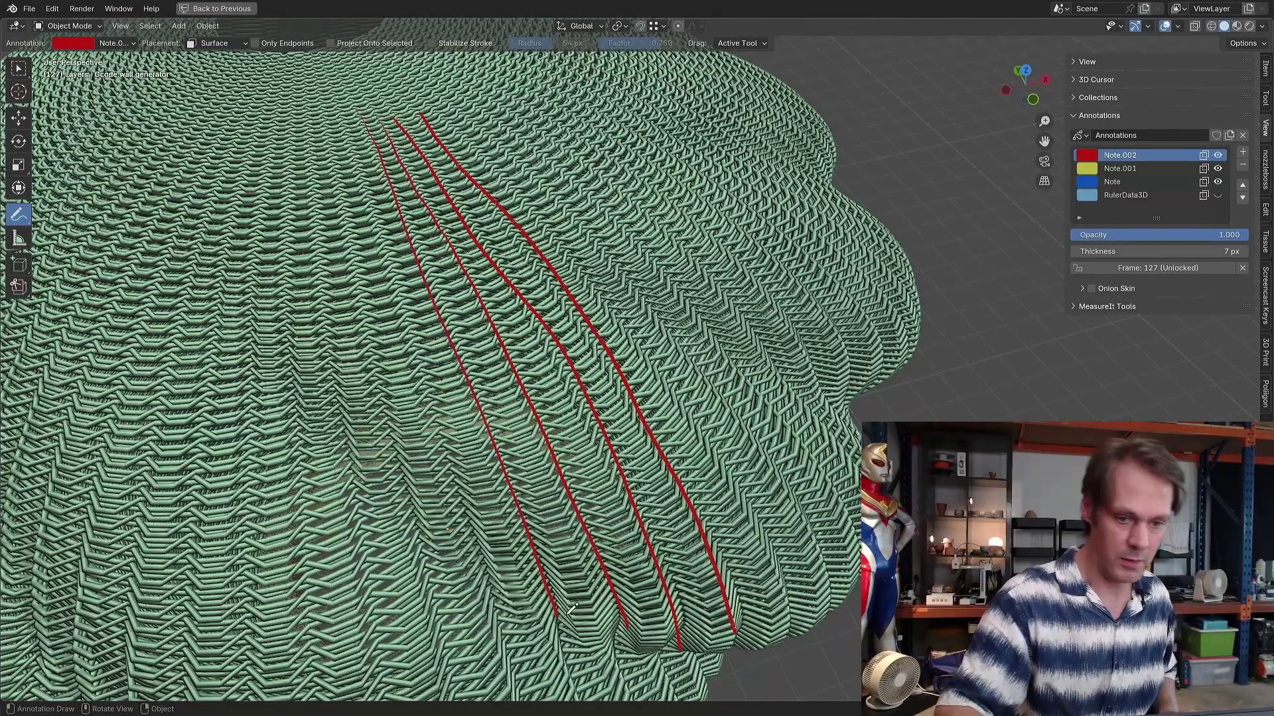
# Trace the zigzag paths of successive stitch layers with red, yellow and blue annotations, marking crossings in blue.
pyautogui.scroll(5, 572, 608)
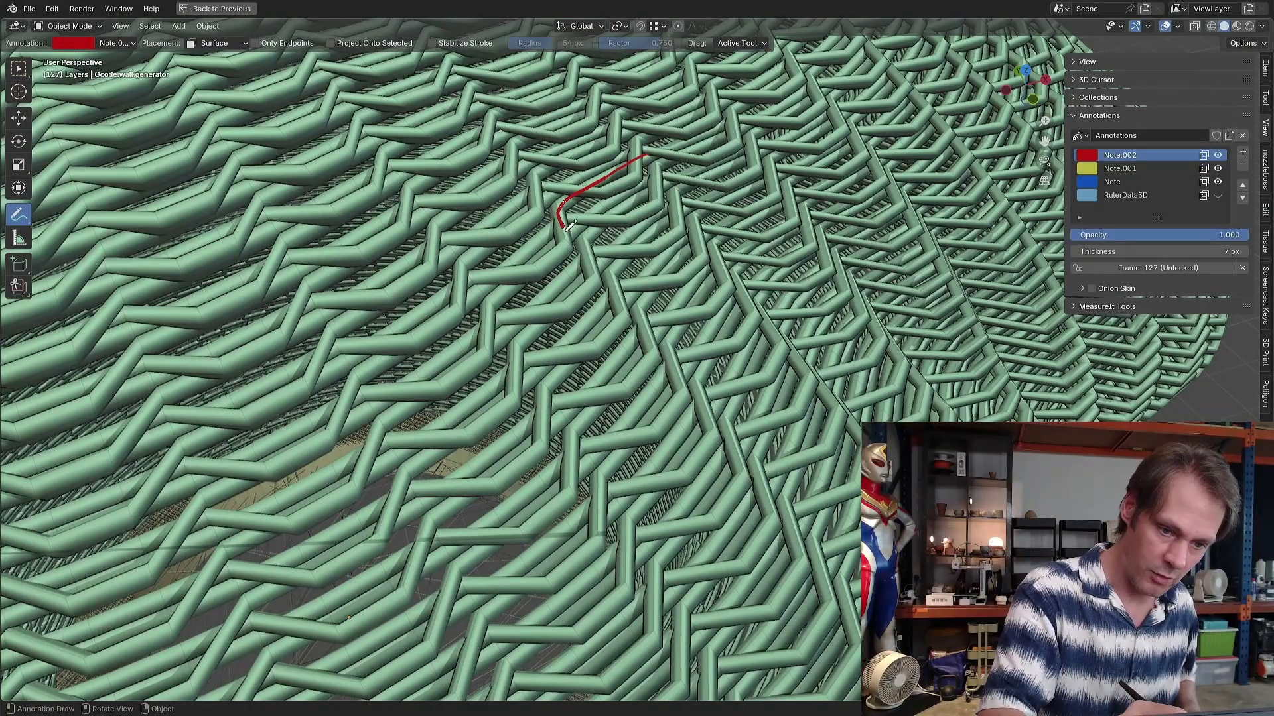
pyautogui.moveTo(380, 341); pyautogui.dragTo(277, 416)
pyautogui.click(1118, 169)
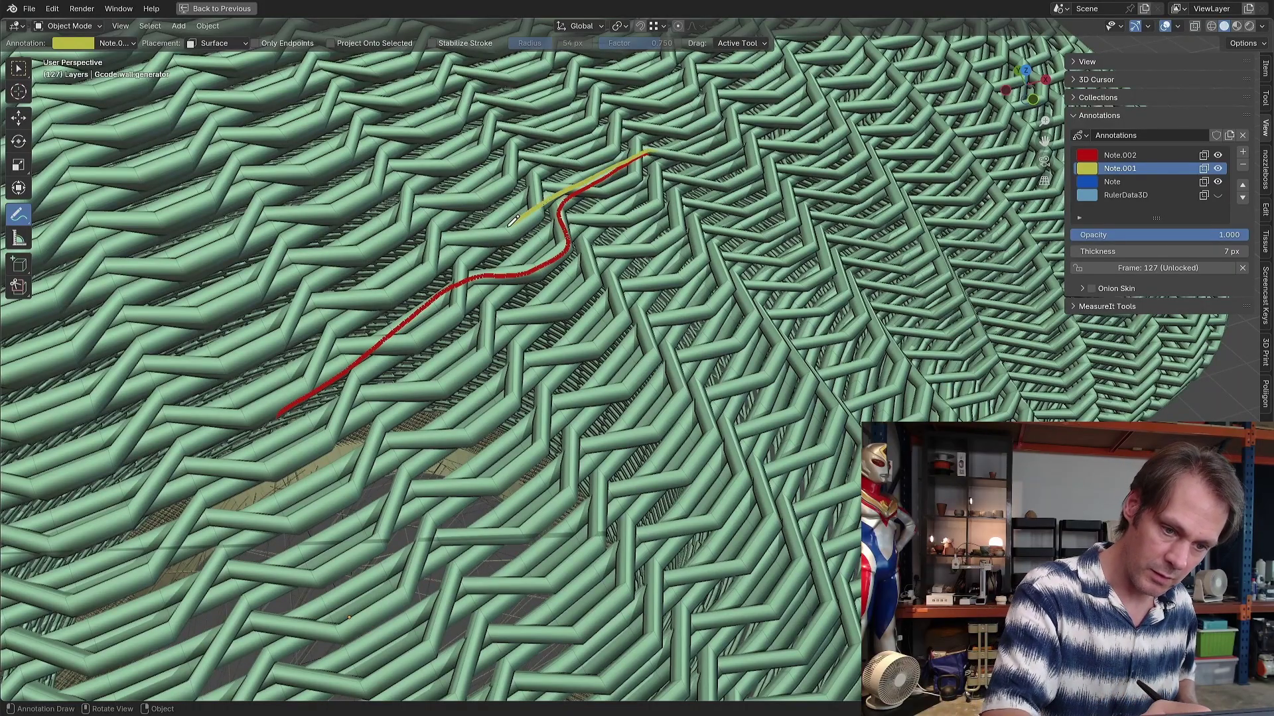
pyautogui.moveTo(443, 331); pyautogui.dragTo(335, 392)
pyautogui.click(1112, 181)
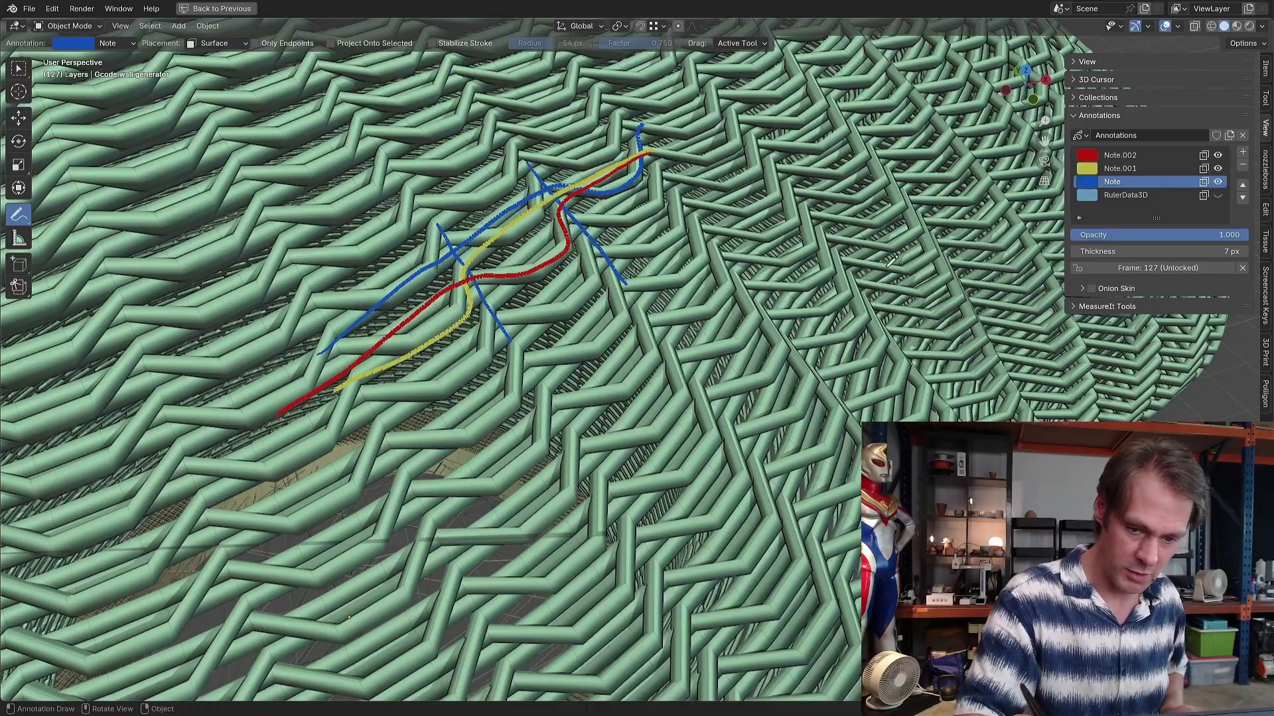
pyautogui.scroll(-10, 891, 262)
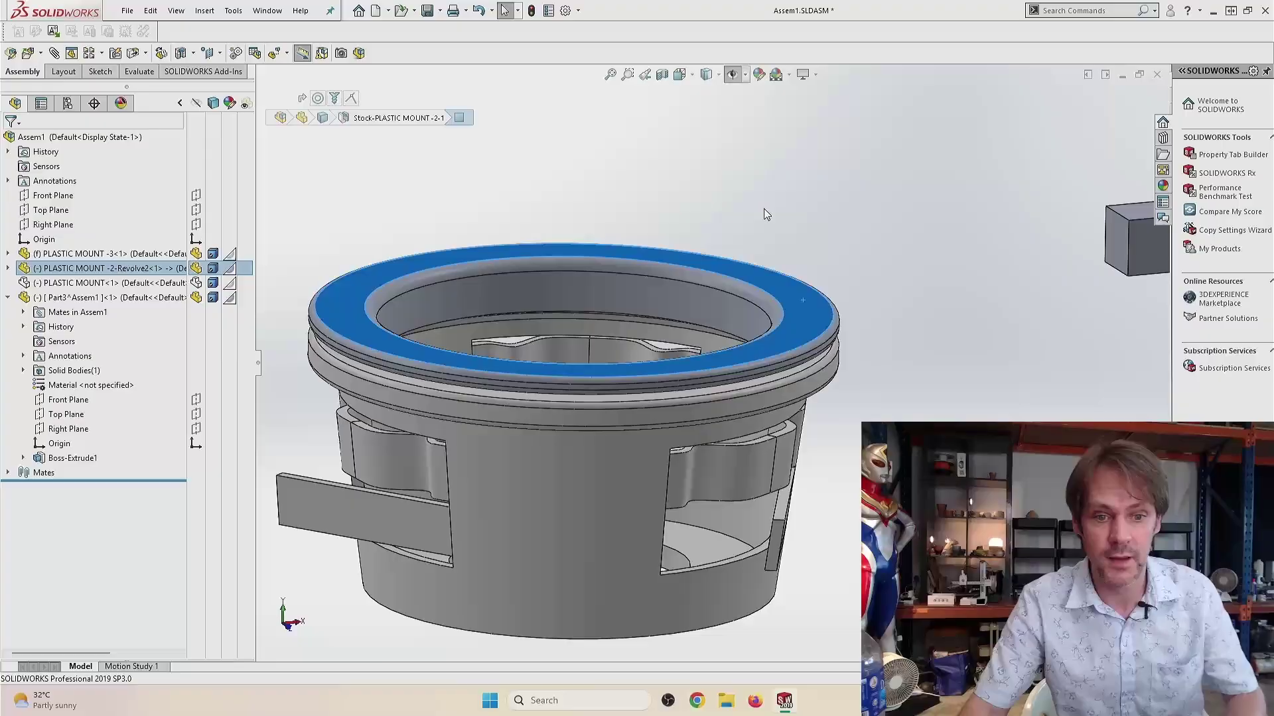
# In SOLIDWORKS, open the top ring part of the plastic mount assembly separately and save it as a new file.
pyautogui.scroll(3, 714, 303)
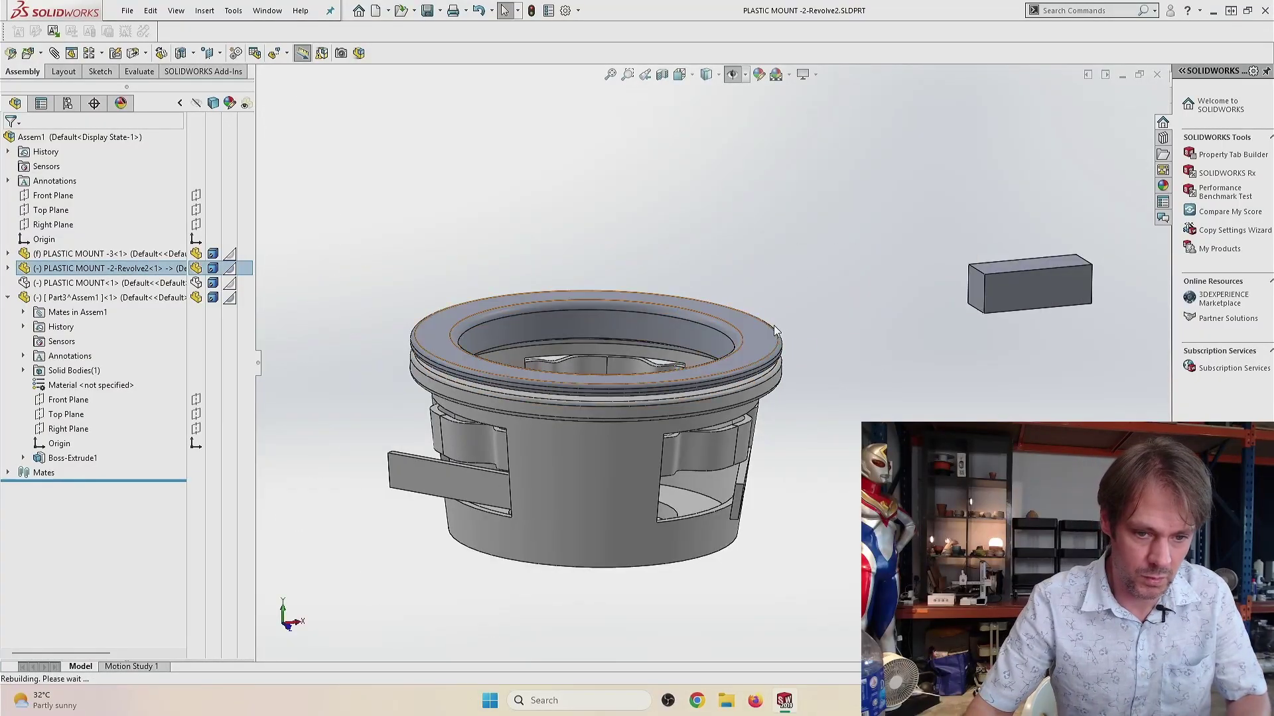
pyautogui.hotkey('ctrl', 's')
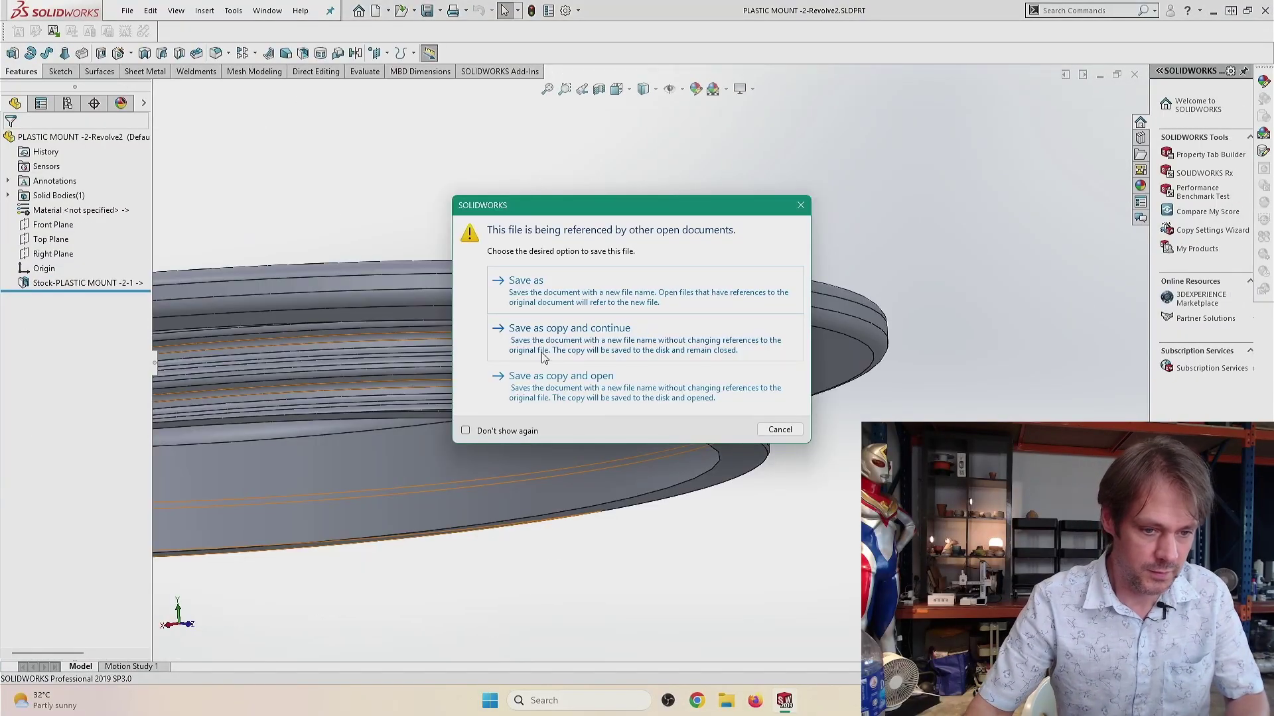
pyautogui.click(560, 292)
pyautogui.click(524, 482)
pyautogui.click(503, 320)
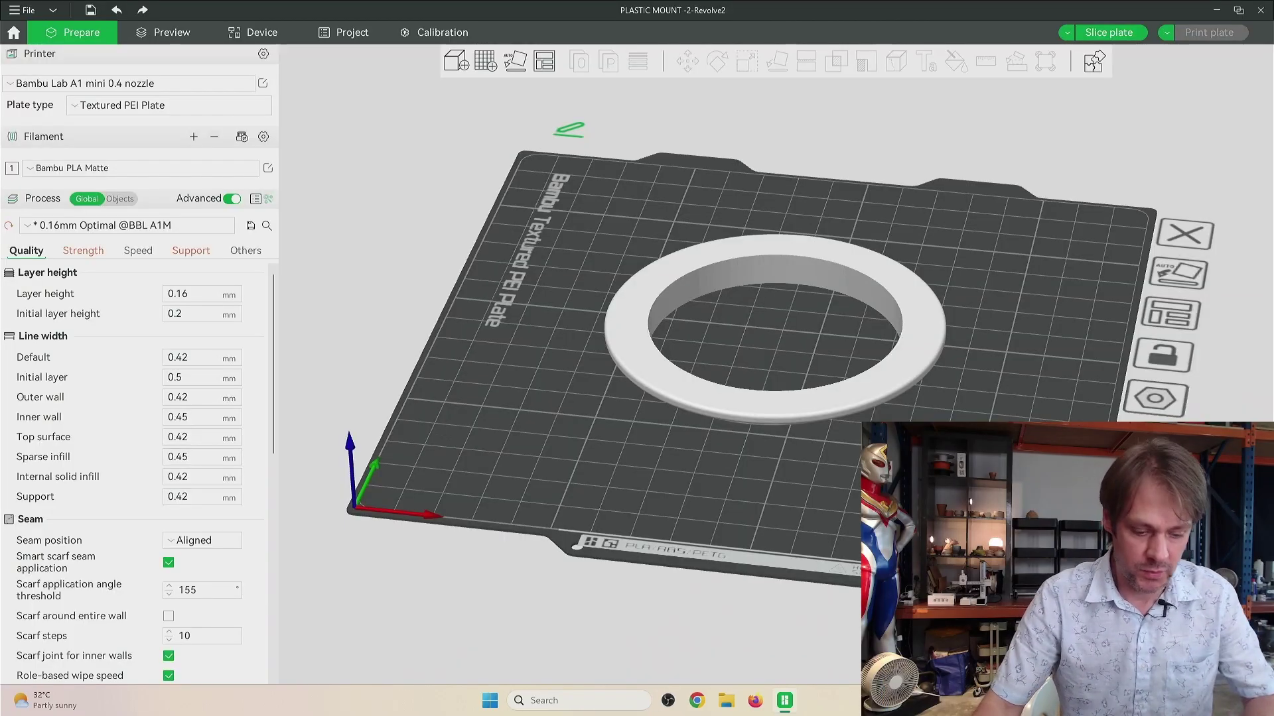
# In Bambu Studio, centre the ring on the build plate at position X 90, Y 90.
pyautogui.moveTo(892, 492); pyautogui.dragTo(823, 530, button='middle')
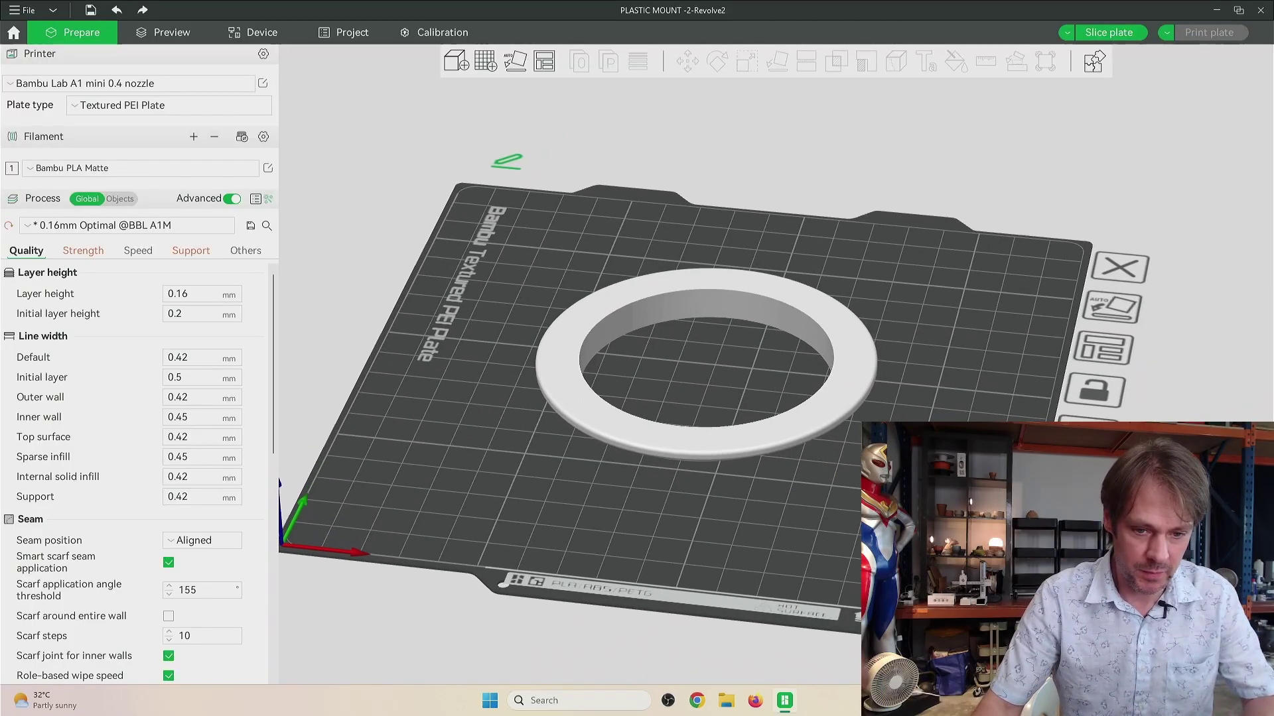
pyautogui.moveTo(822, 530)
pyautogui.mouseDown()
pyautogui.moveTo(847, 506)
pyautogui.moveTo(844, 532)
pyautogui.mouseUp()
pyautogui.click(837, 368)
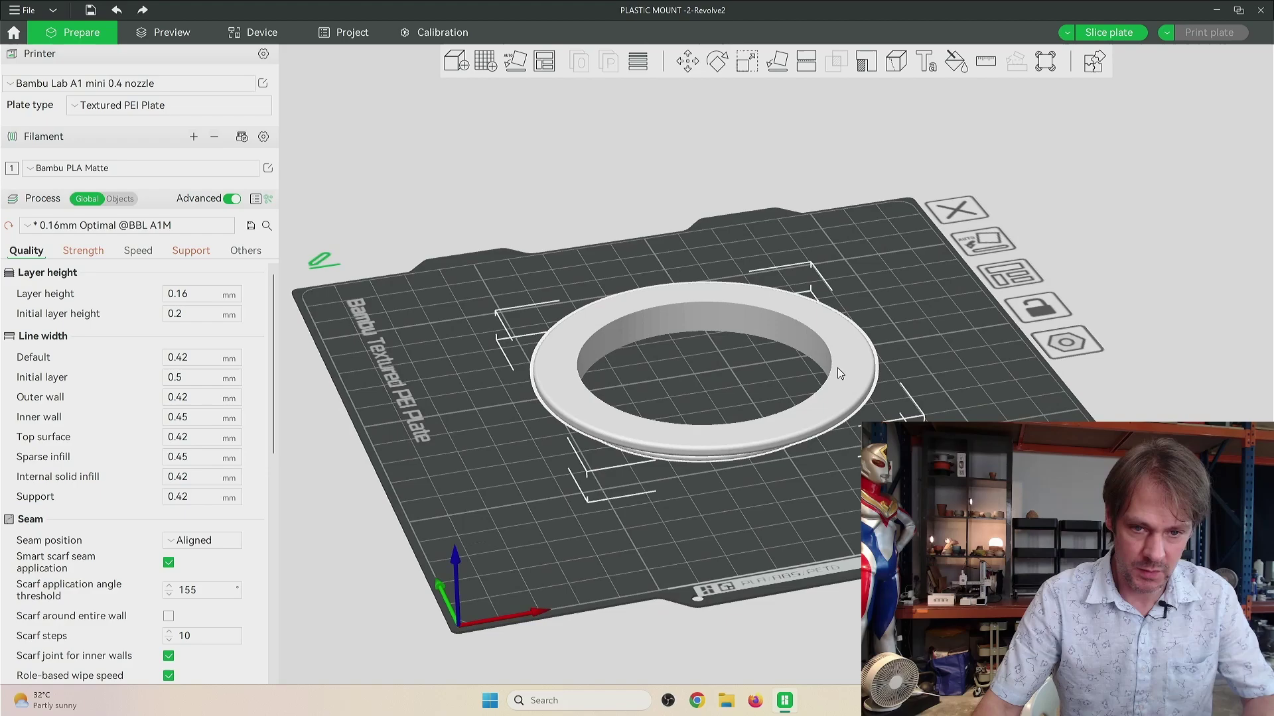
pyautogui.click(688, 72)
pyautogui.click(802, 111)
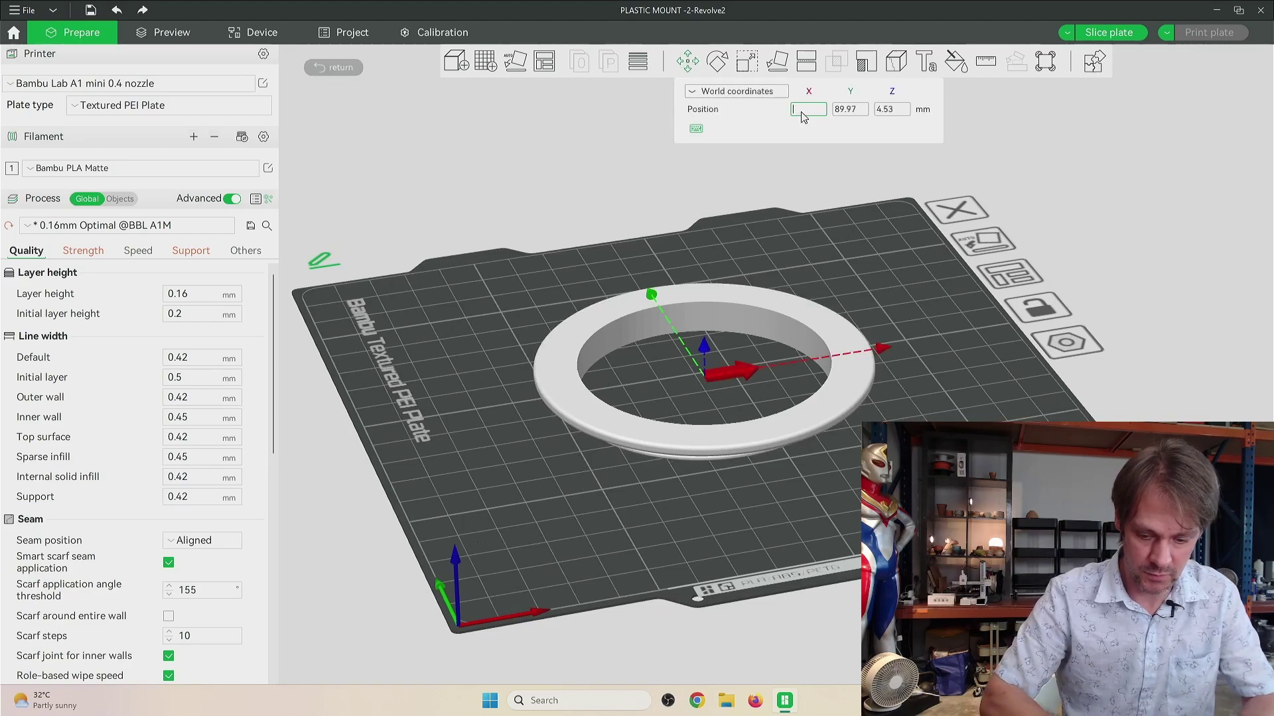
pyautogui.write('90')
pyautogui.press('Tab')
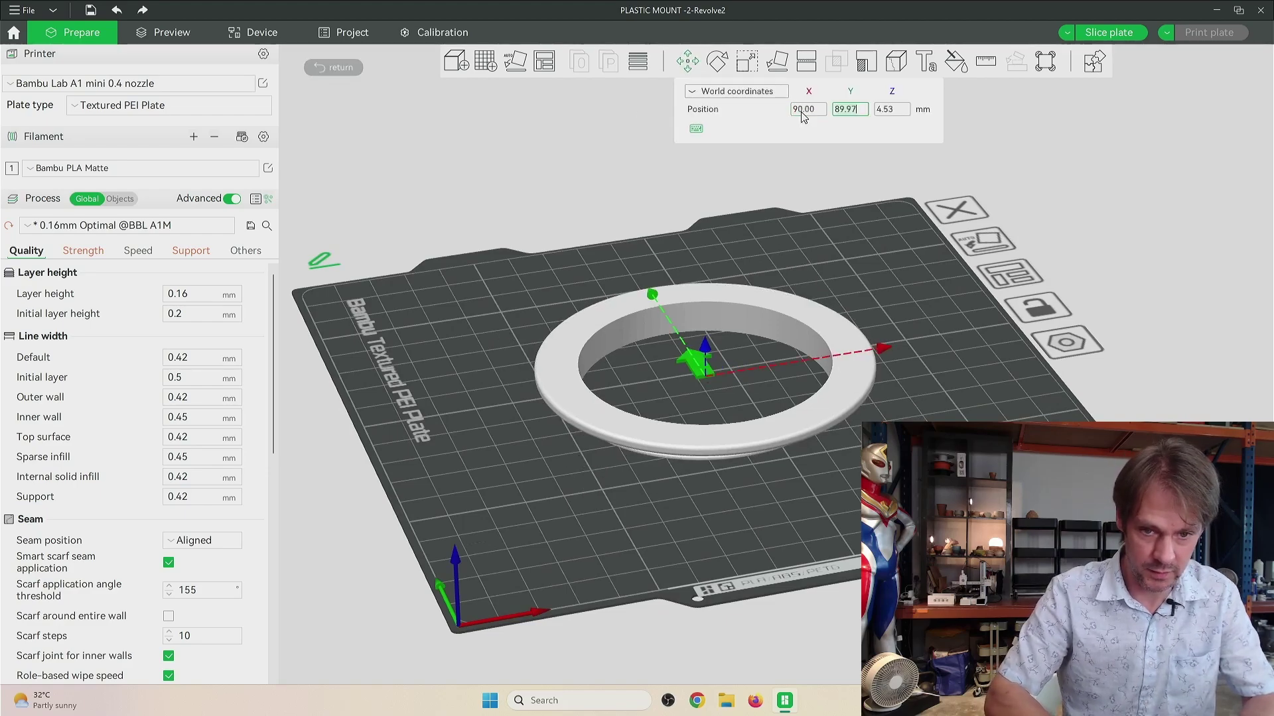
# Make sure support is enabled for the ring's overhang and slice the plate.
pyautogui.moveTo(564, 491); pyautogui.dragTo(829, 321)
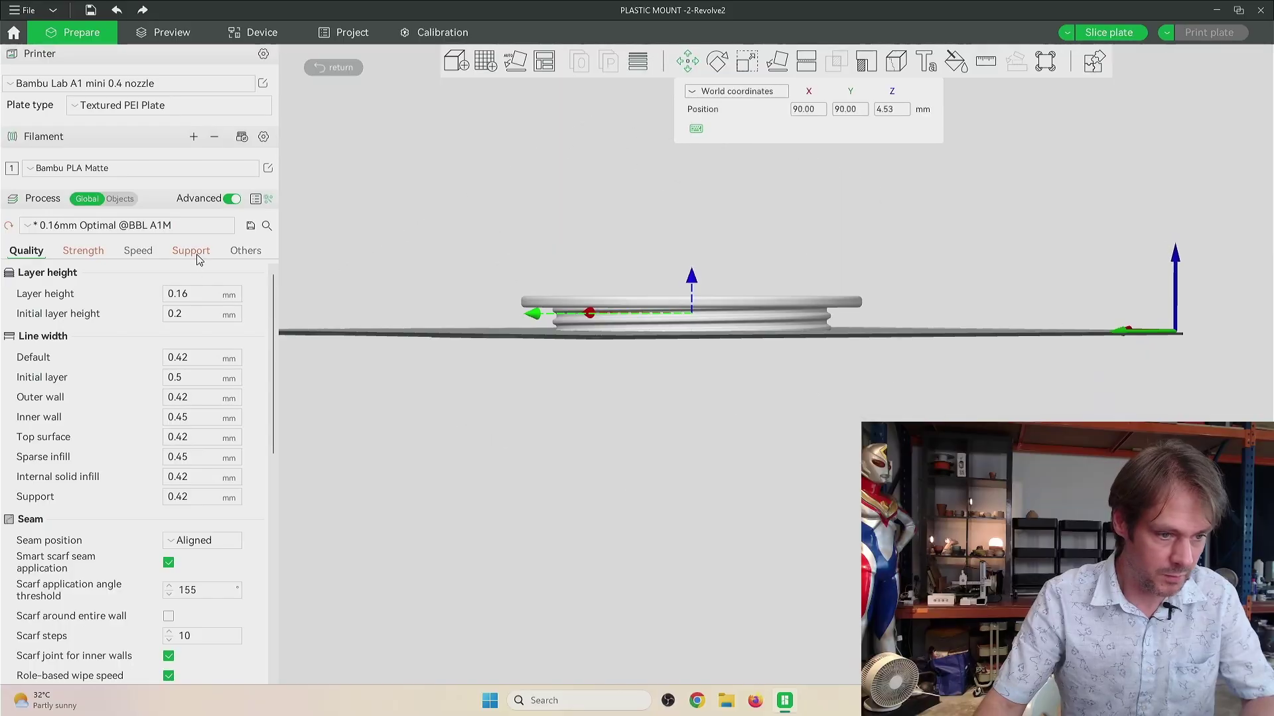
pyautogui.click(193, 252)
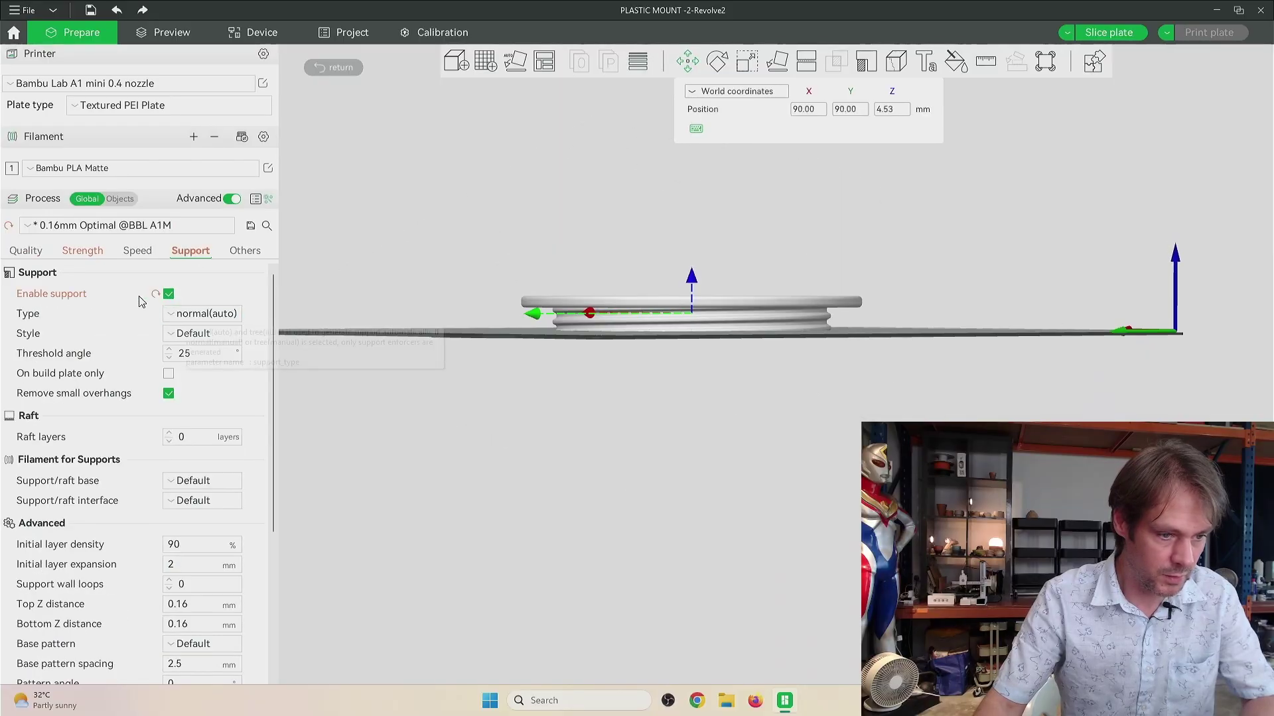
pyautogui.click(169, 295)
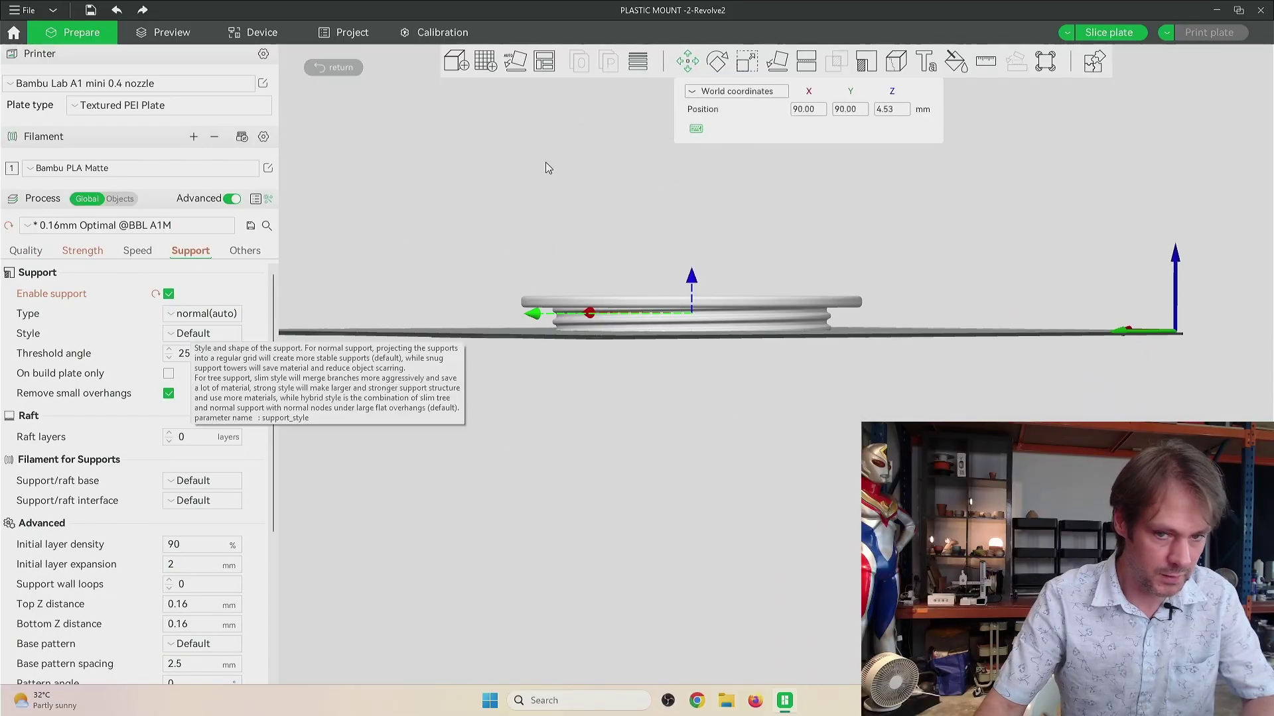
pyautogui.click(1108, 33)
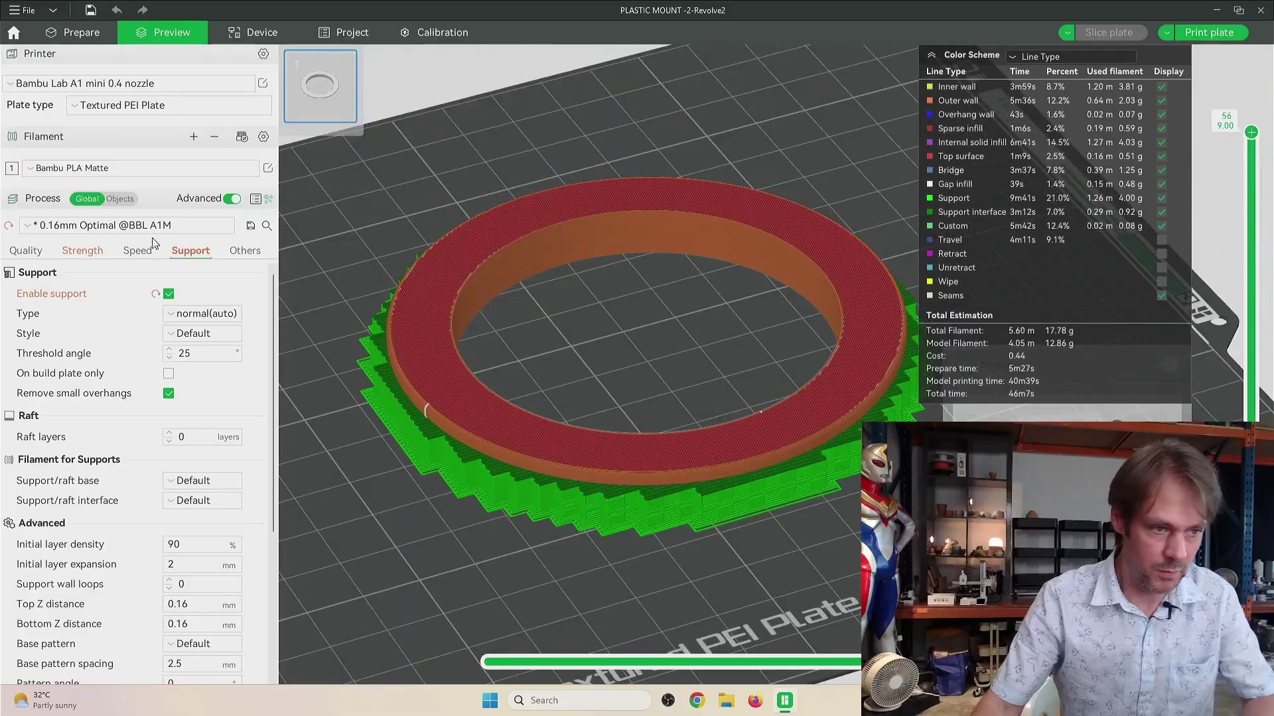
# Export the sliced ring as G-code.
pyautogui.click(23, 9)
pyautogui.moveTo(48, 123)
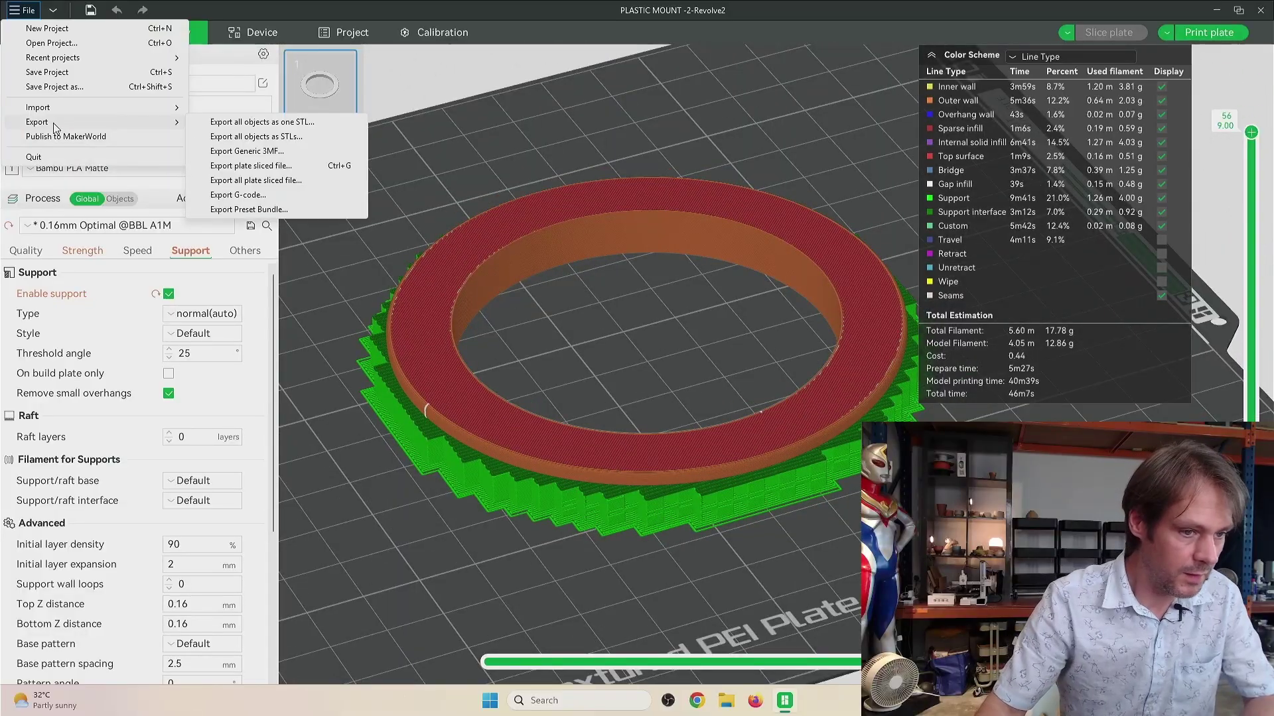
pyautogui.click(256, 195)
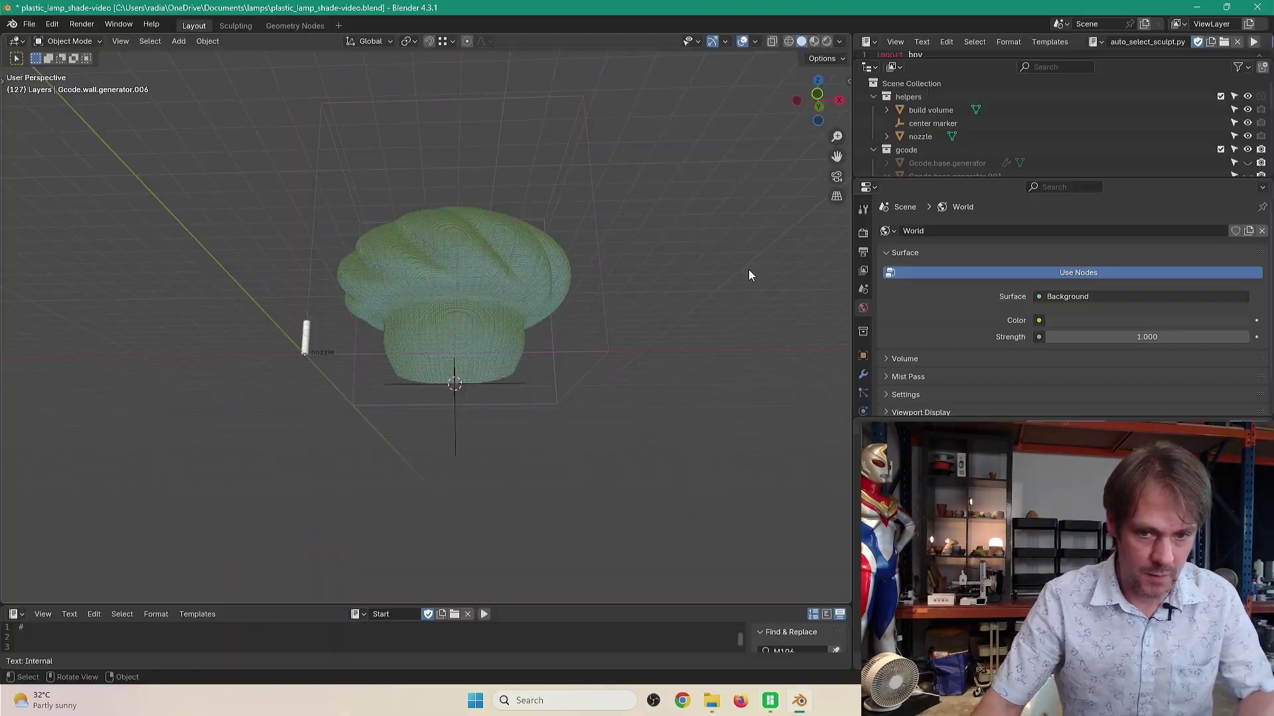
# In Blender, import the exported plastic mount ring's G-code with the nozzleboss add-on.
pyautogui.press('n')
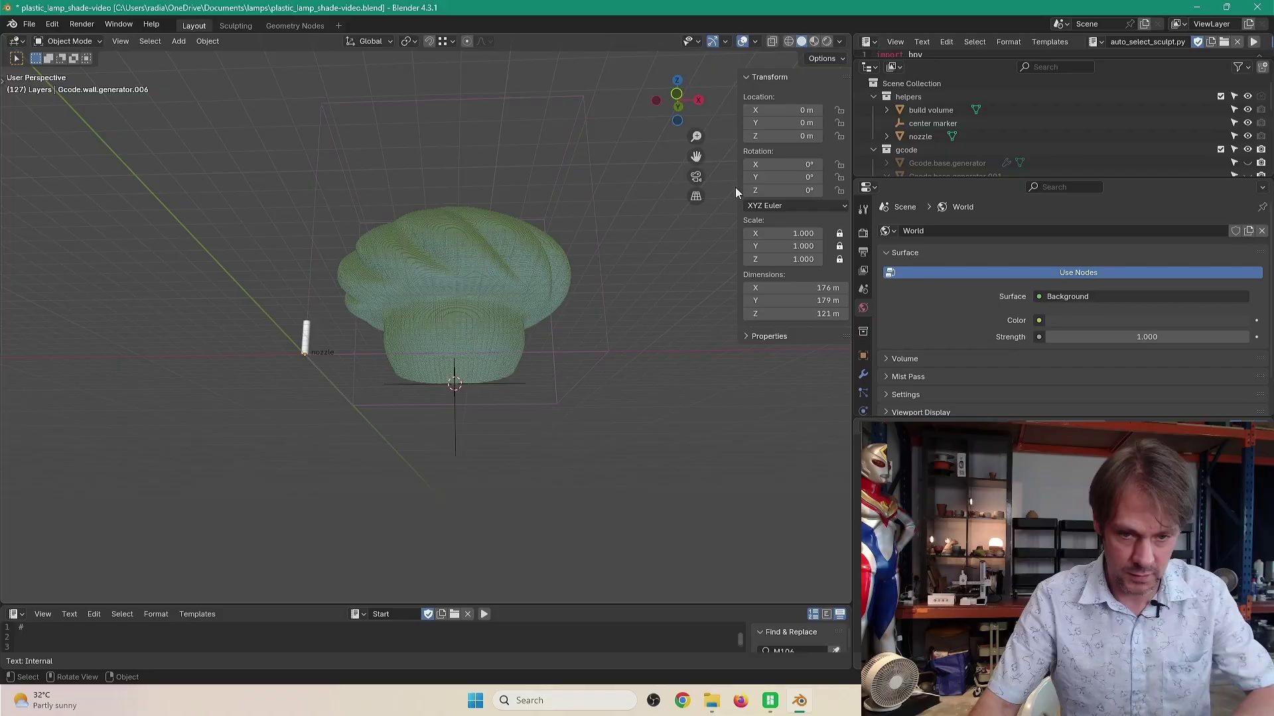
pyautogui.click(806, 133)
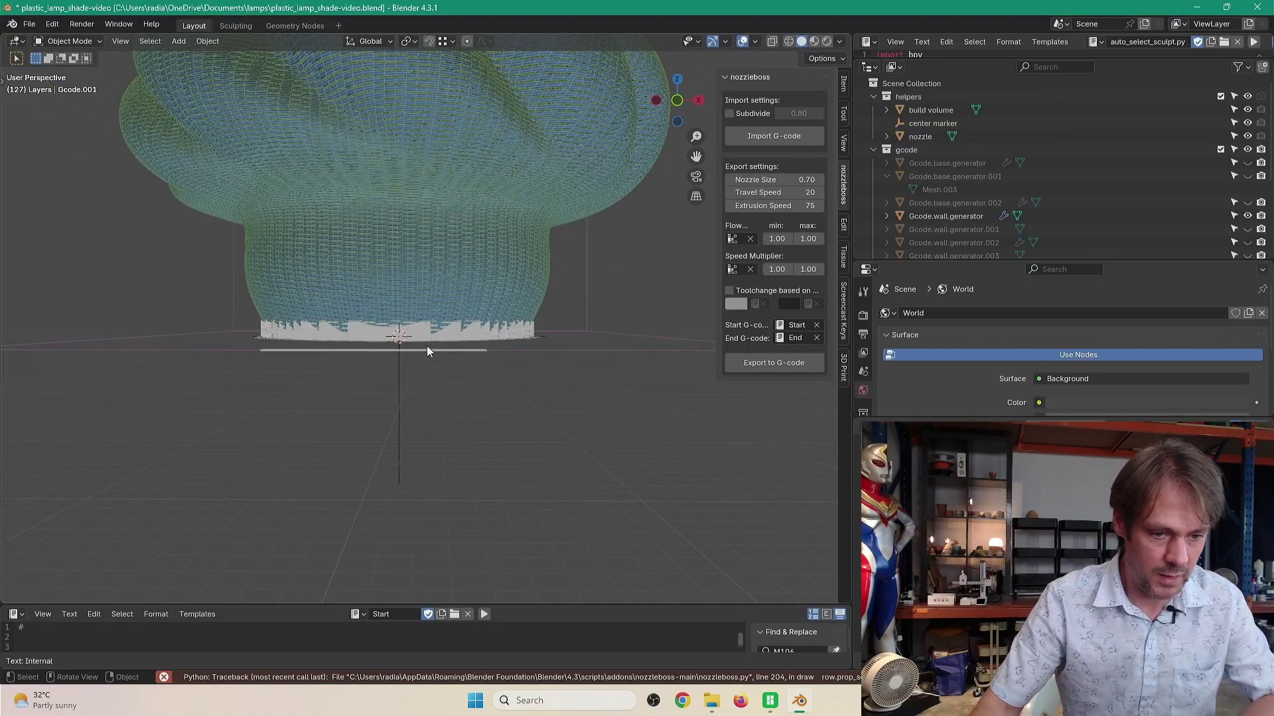
pyautogui.moveTo(538, 333); pyautogui.dragTo(550, 355, button='middle')
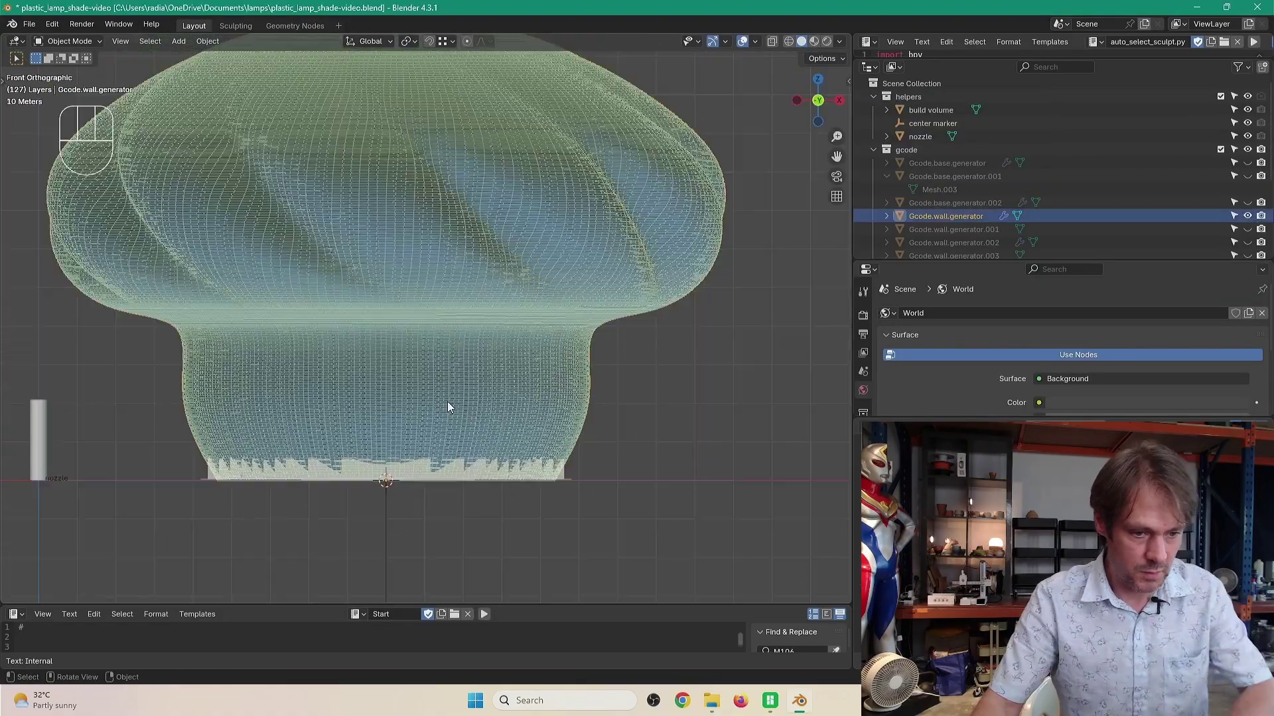
# Move the shade wall up 9 m along Z so it rests on top of the imported ring.
pyautogui.press('g')
pyautogui.press('z')
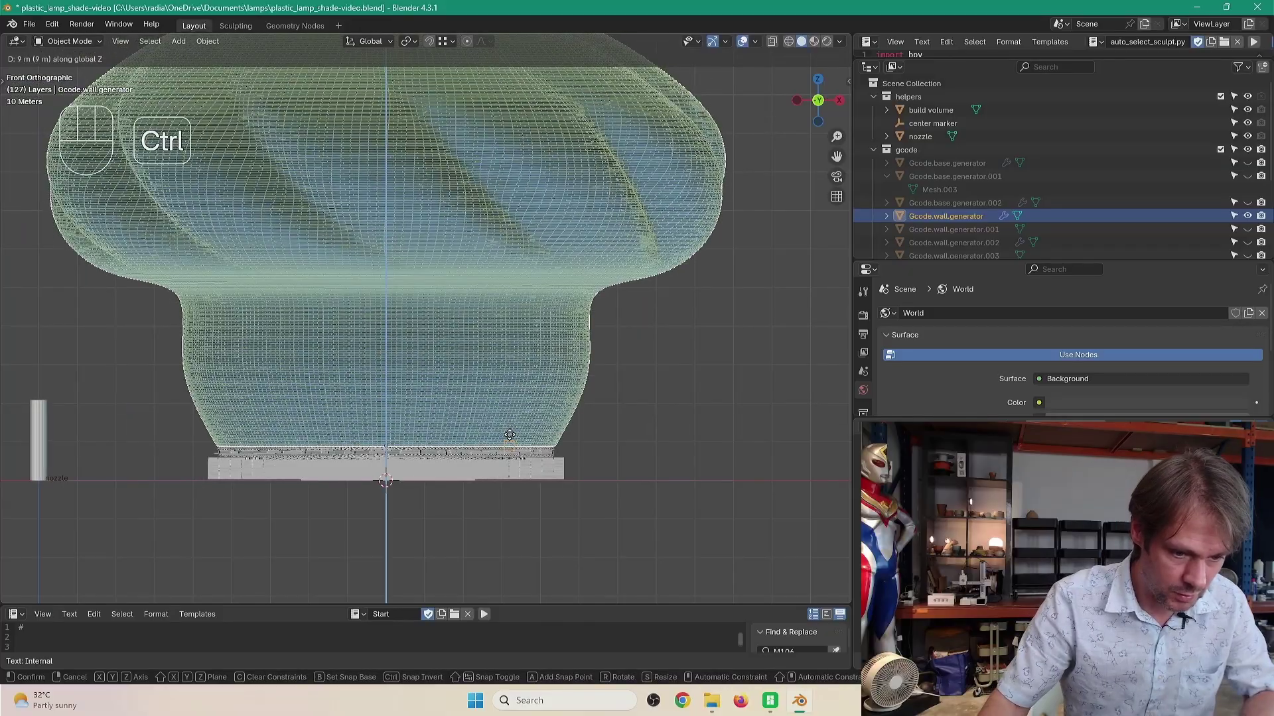
pyautogui.click(510, 436)
# Examine from several angles how the bottom edge of the shade meets the ring's upper rim.
pyautogui.moveTo(512, 483); pyautogui.dragTo(658, 375, button='middle')
pyautogui.scroll(-2, 658, 375)
pyautogui.moveTo(658, 375); pyautogui.dragTo(662, 349, button='middle')
pyautogui.scroll(2, 662, 348)
pyautogui.scroll(6, 584, 378)
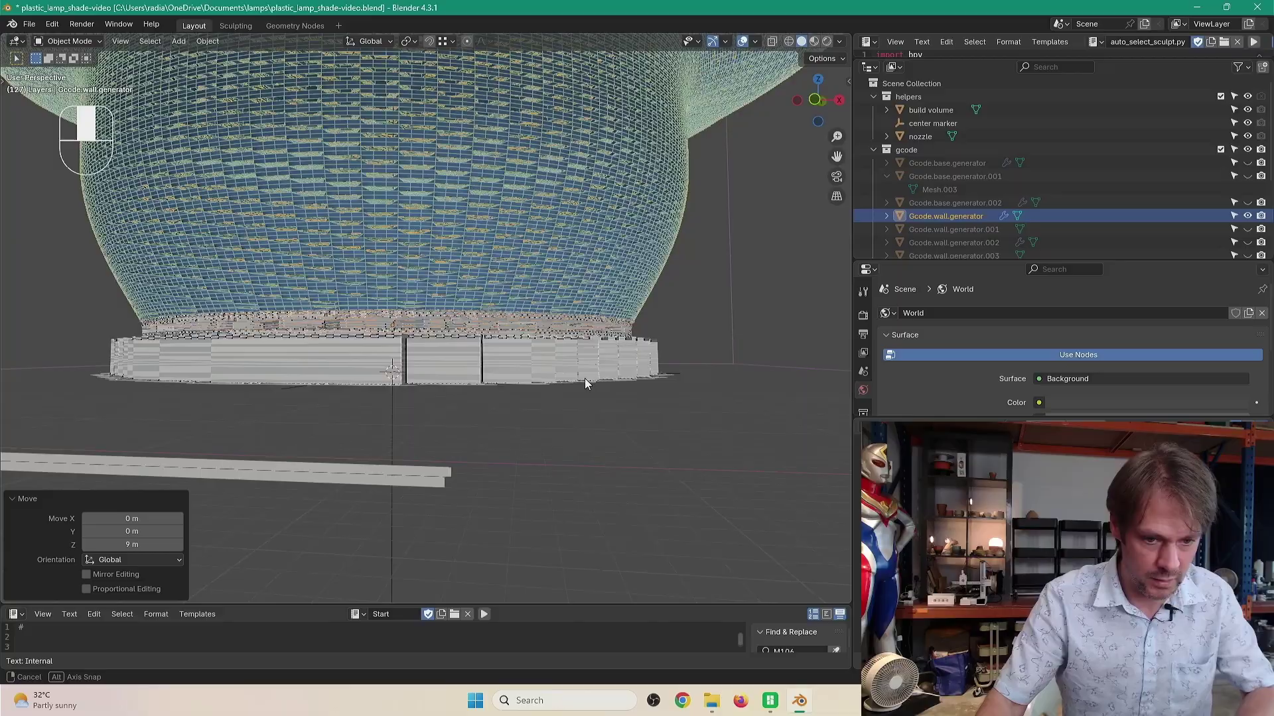
pyautogui.scroll(-10, 639, 356)
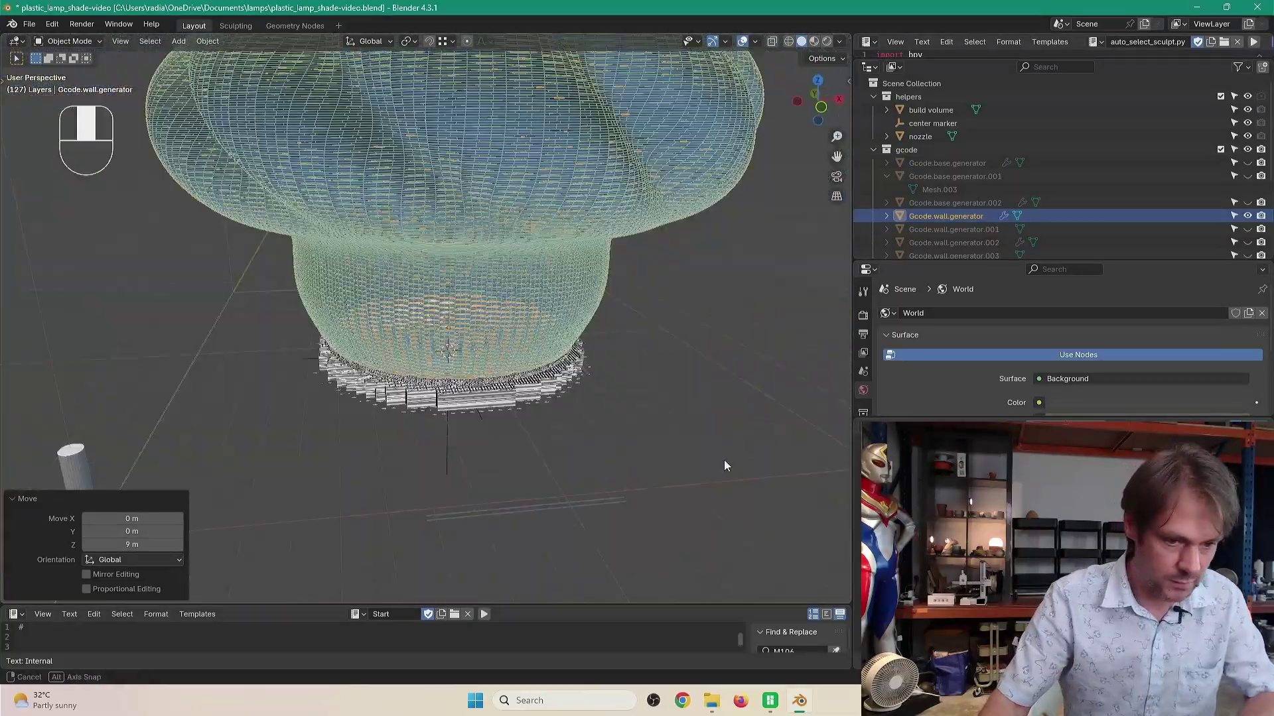
pyautogui.moveTo(725, 465); pyautogui.dragTo(537, 383, button='middle')
pyautogui.scroll(-6, 614, 443)
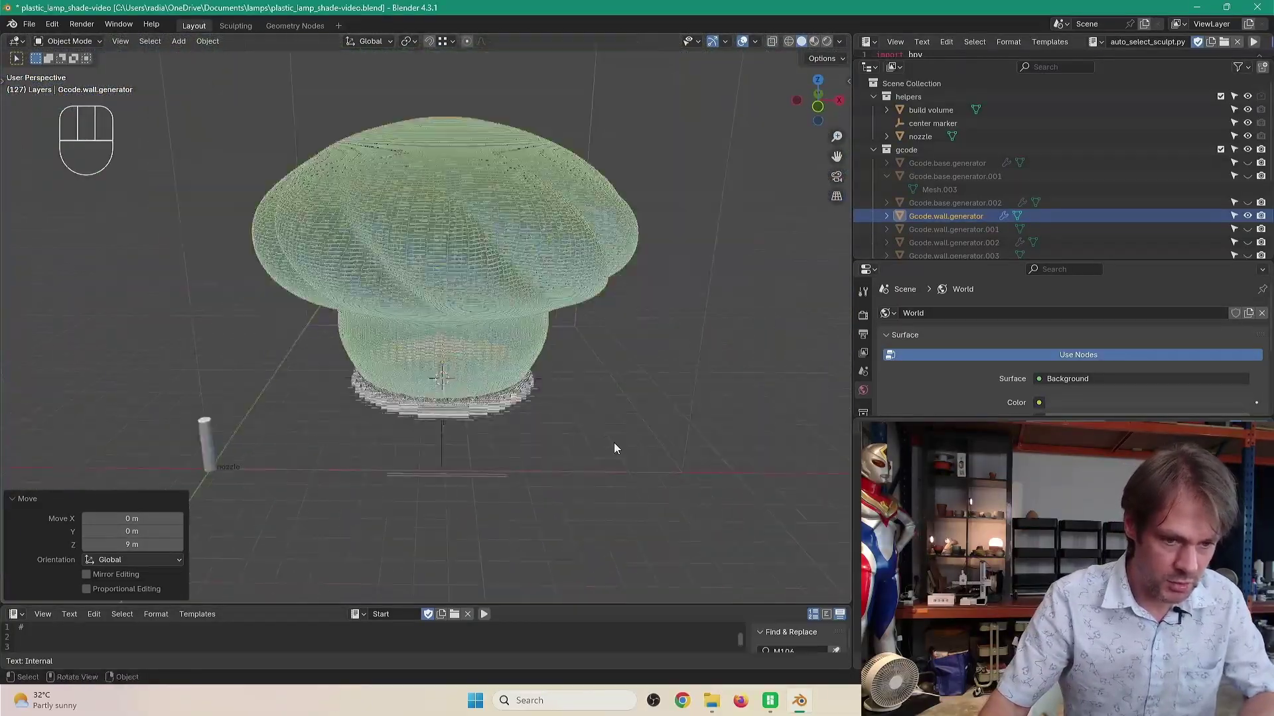
pyautogui.scroll(6, 547, 424)
pyautogui.moveTo(557, 396); pyautogui.dragTo(698, 388, button='middle')
# Duplicate the shade wall in place and hide the original wall generator.
pyautogui.hotkey('shift', 'd')
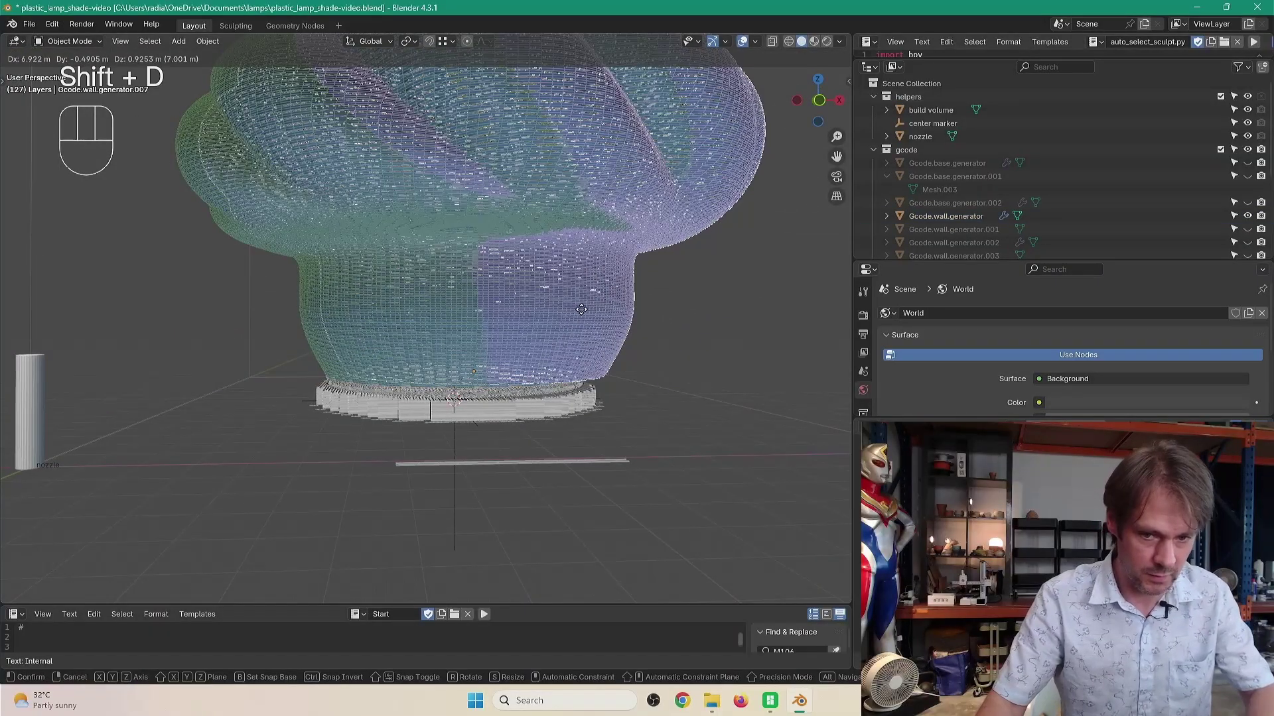
pyautogui.press('Escape')
pyautogui.scroll(-2, 930, 220)
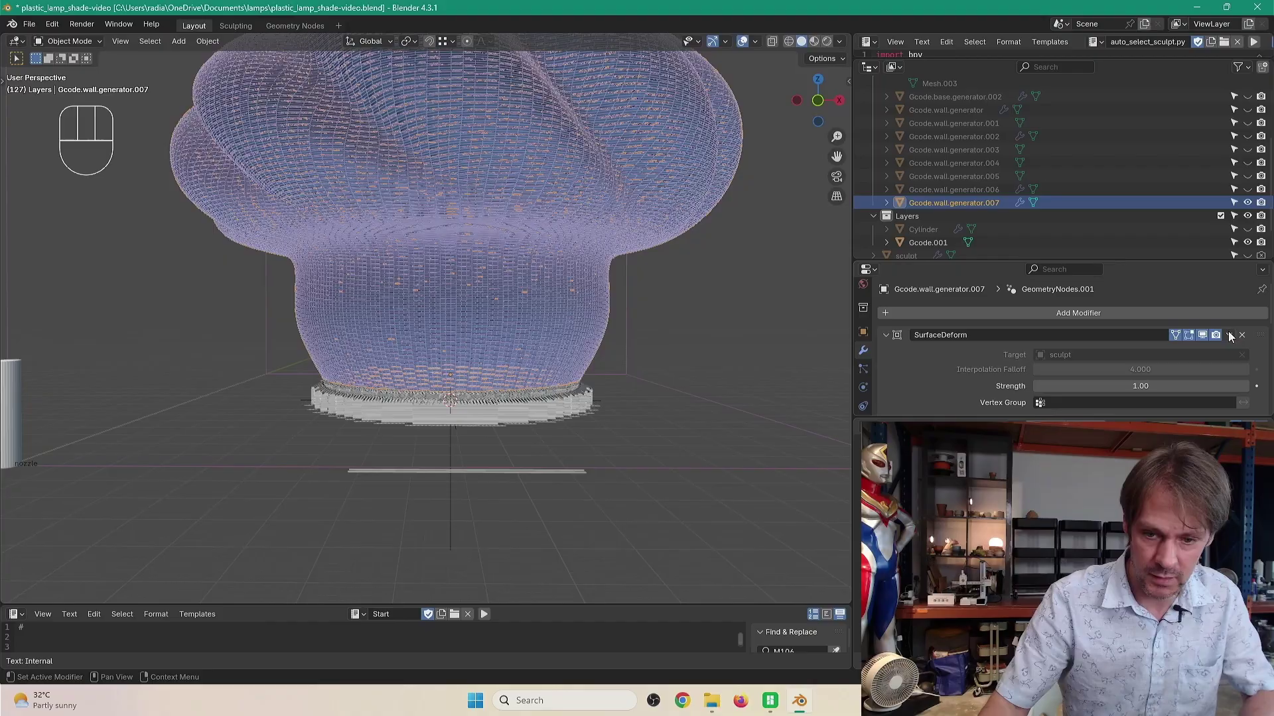
# Apply the SurfaceDeform modifier on the duplicated wall and apply the object's location.
pyautogui.click(1229, 335)
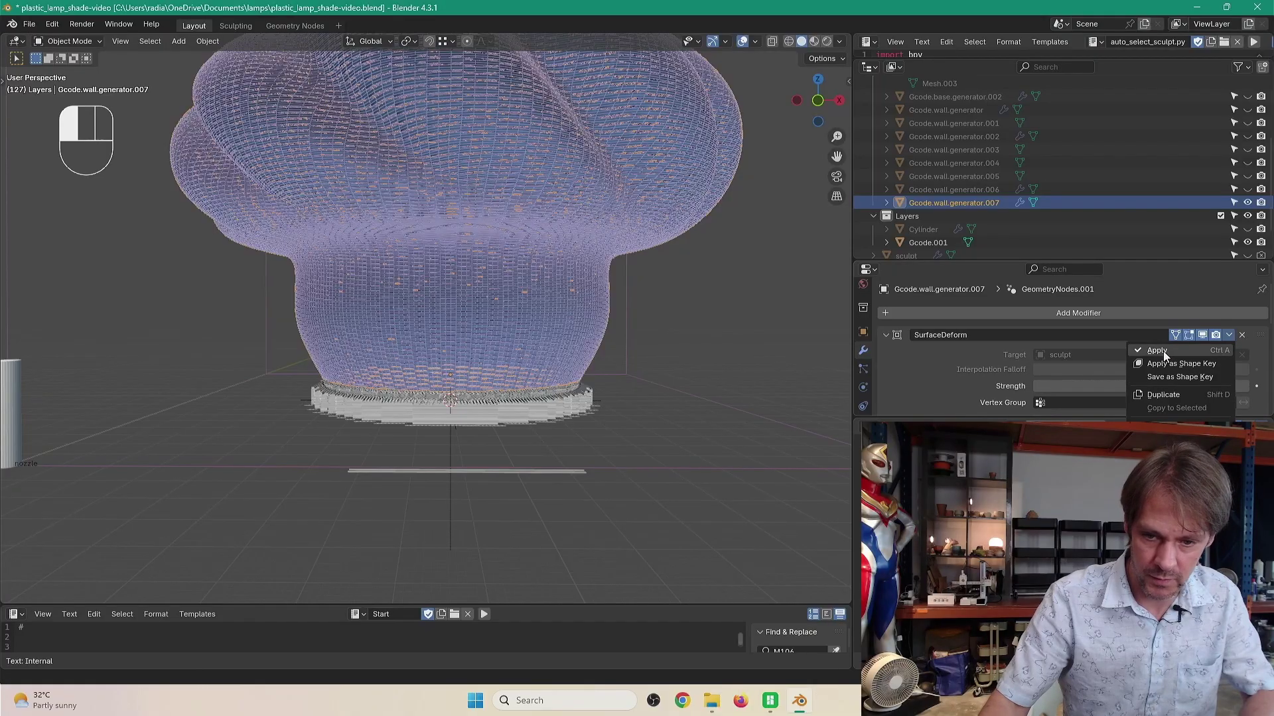
pyautogui.hotkey('ctrl', 'a')
pyautogui.moveTo(480, 292); pyautogui.dragTo(280, 421, button='middle')
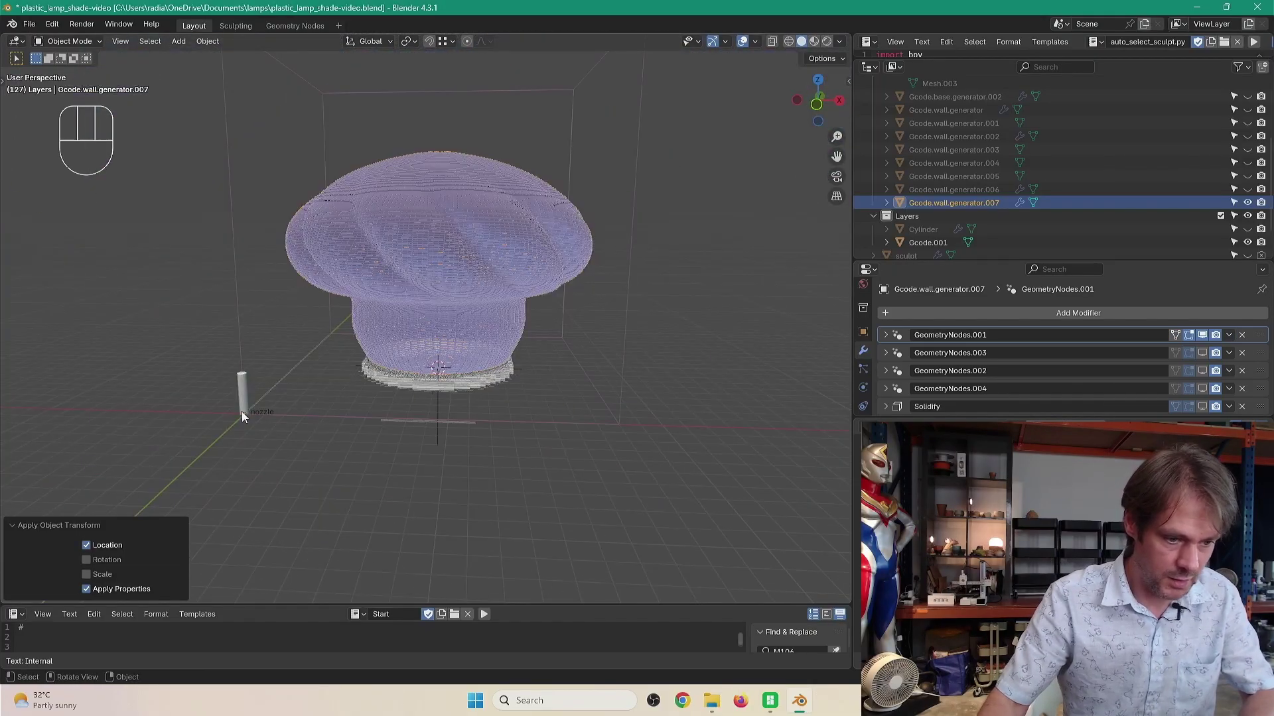
# Inspect the ring toolpath under the duplicated shade from below and from the side.
pyautogui.moveTo(381, 422); pyautogui.dragTo(278, 377, button='middle')
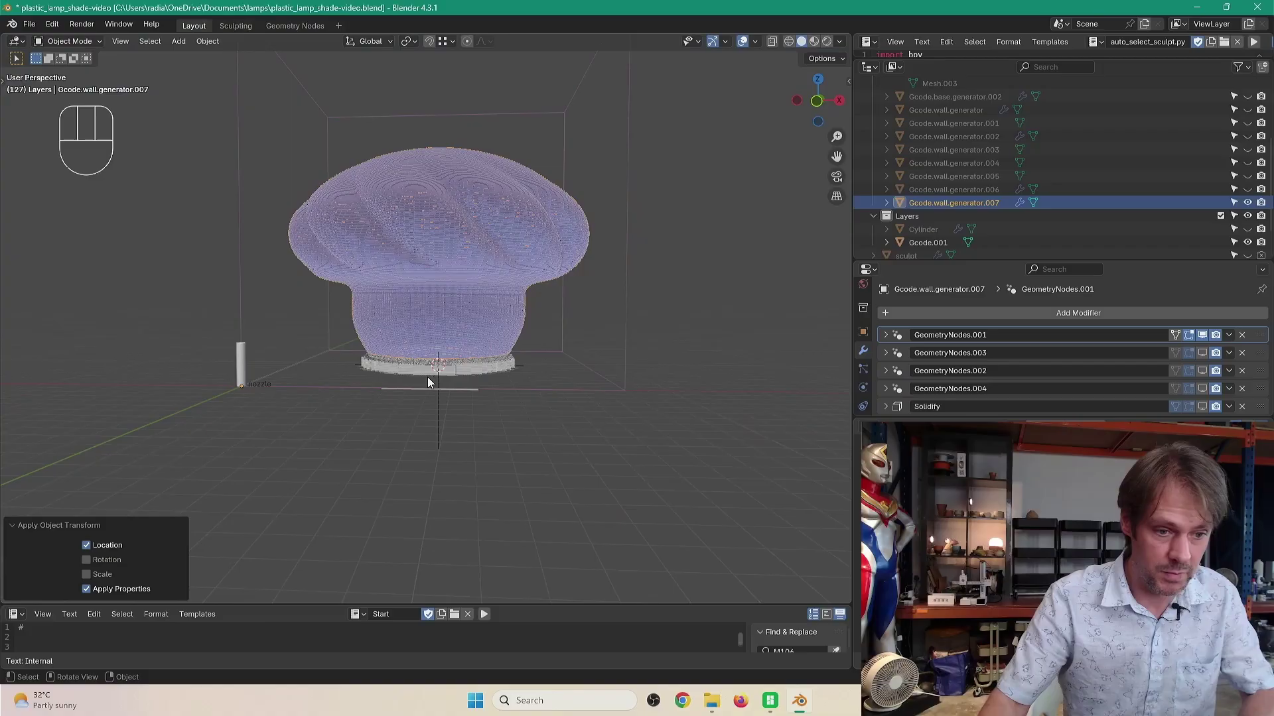
pyautogui.scroll(5, 428, 377)
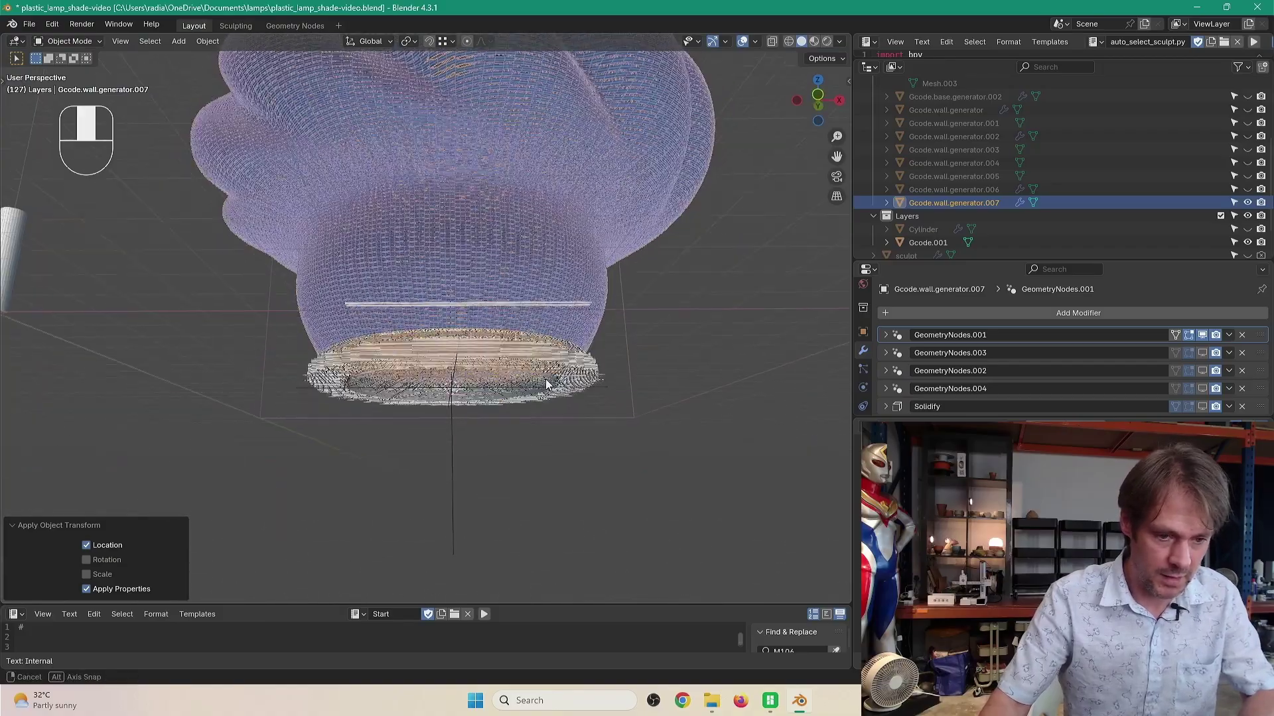
pyautogui.scroll(2, 564, 447)
pyautogui.moveTo(545, 379); pyautogui.dragTo(624, 441, button='middle')
pyautogui.click(668, 452)
pyautogui.scroll(-3, 663, 451)
pyautogui.scroll(3, 555, 377)
pyautogui.click(623, 431)
pyautogui.scroll(-1, 617, 398)
pyautogui.scroll(-3, 639, 443)
pyautogui.keyDown('shift'); pyautogui.moveTo(547, 427); pyautogui.dragTo(652, 429, button='middle'); pyautogui.keyUp('shift')
pyautogui.scroll(3, 597, 381)
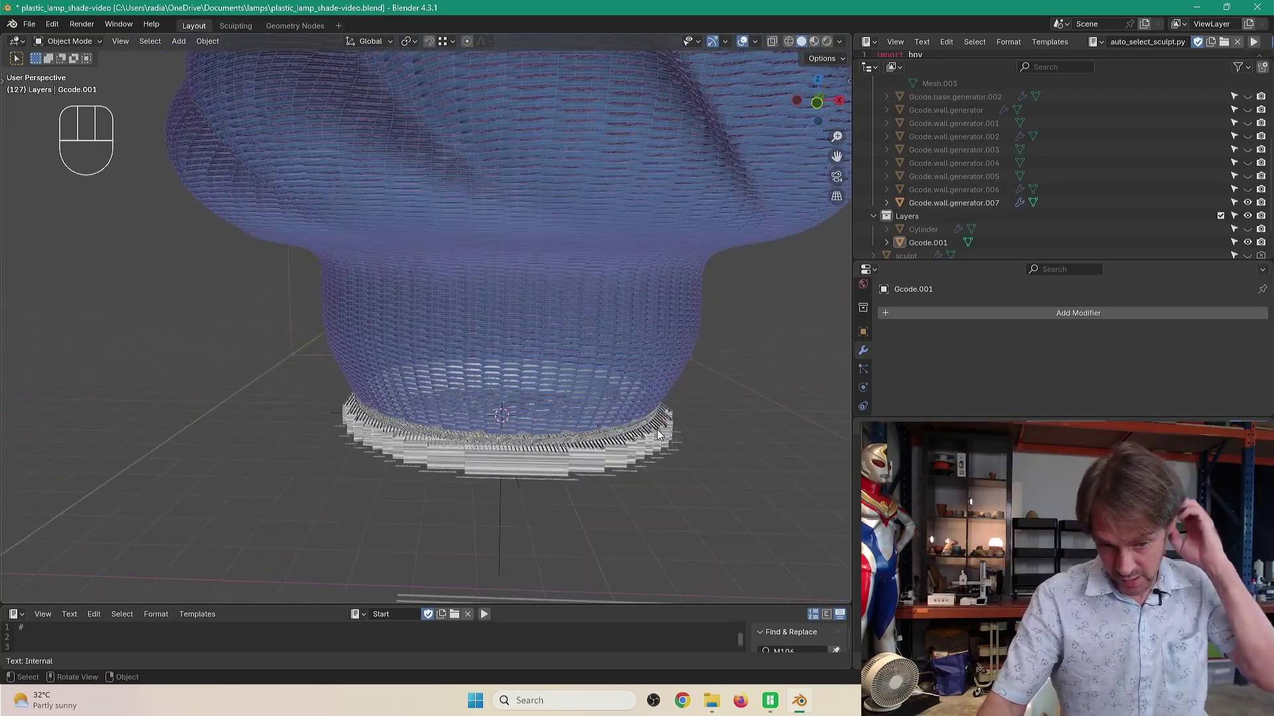
# Select the ring toolpath Gcode.001 and examine its layers and the separate lines in front of it.
pyautogui.click(574, 393)
pyautogui.keyDown('shift'); pyautogui.click(578, 459); pyautogui.keyUp('shift')
pyautogui.scroll(-2, 577, 464)
pyautogui.moveTo(590, 459); pyautogui.dragTo(543, 356, button='middle')
pyautogui.scroll(4, 627, 334)
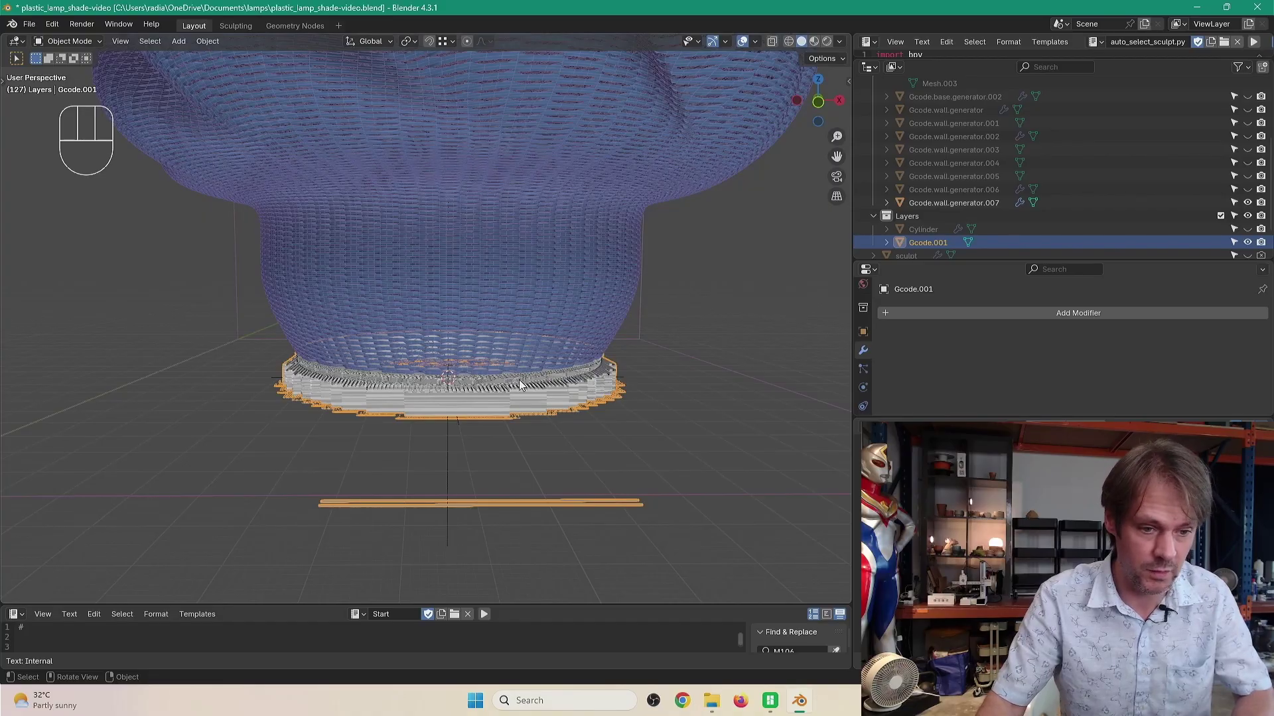
pyautogui.hotkey('alt', 'a')
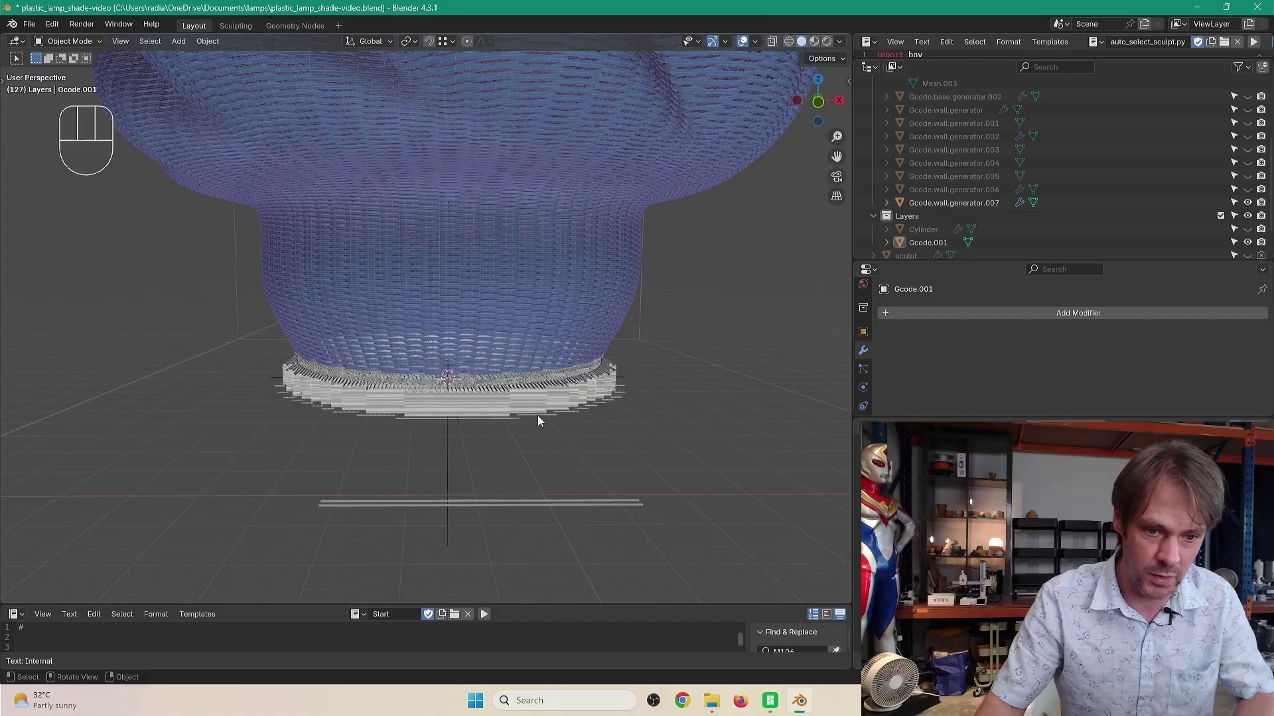
pyautogui.click(551, 408)
pyautogui.moveTo(546, 435)
pyautogui.mouseDown(button='middle')
pyautogui.moveTo(568, 429)
pyautogui.moveTo(554, 411)
pyautogui.moveTo(532, 455)
pyautogui.moveTo(582, 488)
pyautogui.moveTo(611, 491)
pyautogui.moveTo(605, 433)
pyautogui.moveTo(658, 451)
pyautogui.moveTo(566, 446)
pyautogui.mouseUp(button='middle')
pyautogui.scroll(3, 576, 407)
pyautogui.scroll(-4, 566, 446)
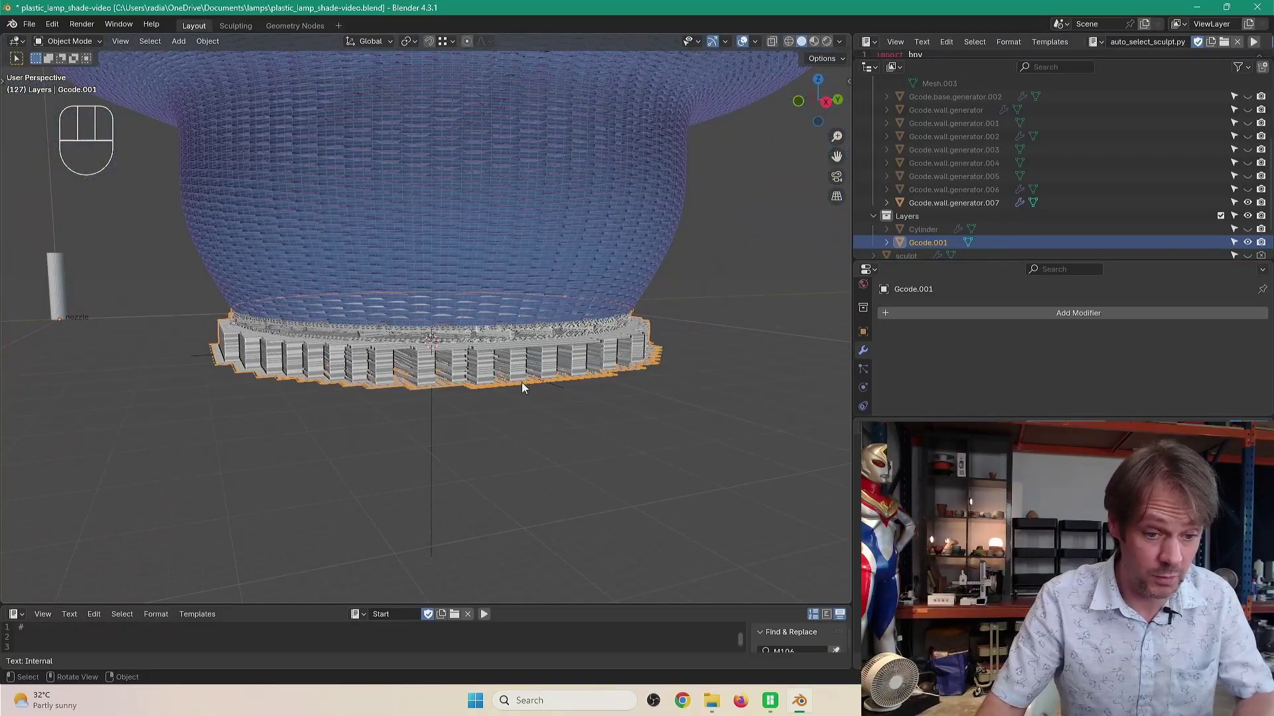
pyautogui.moveTo(522, 384); pyautogui.dragTo(567, 401, button='middle')
pyautogui.scroll(2, 567, 401)
pyautogui.moveTo(555, 445); pyautogui.dragTo(695, 426, button='middle')
pyautogui.scroll(2, 653, 421)
# Compare the ring toolpath with the shade wall toolpath by selecting each in turn, finishing on the wall.
pyautogui.click(751, 381)
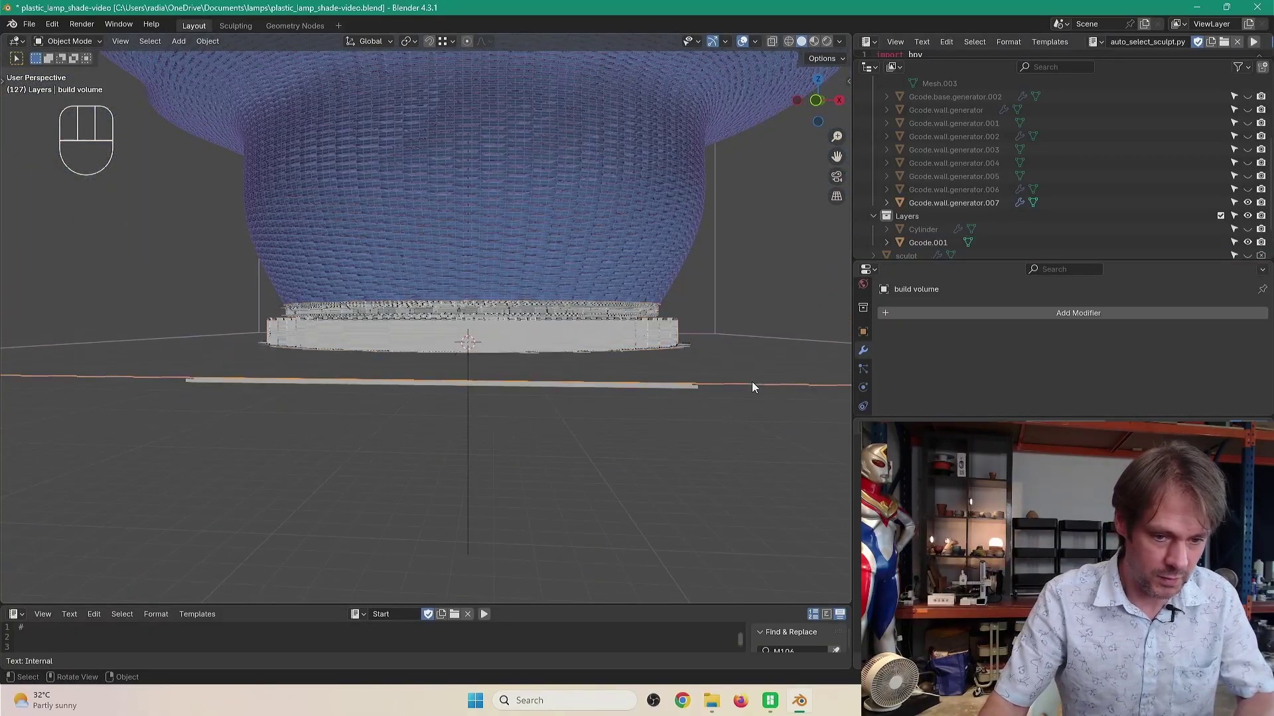
pyautogui.click(632, 333)
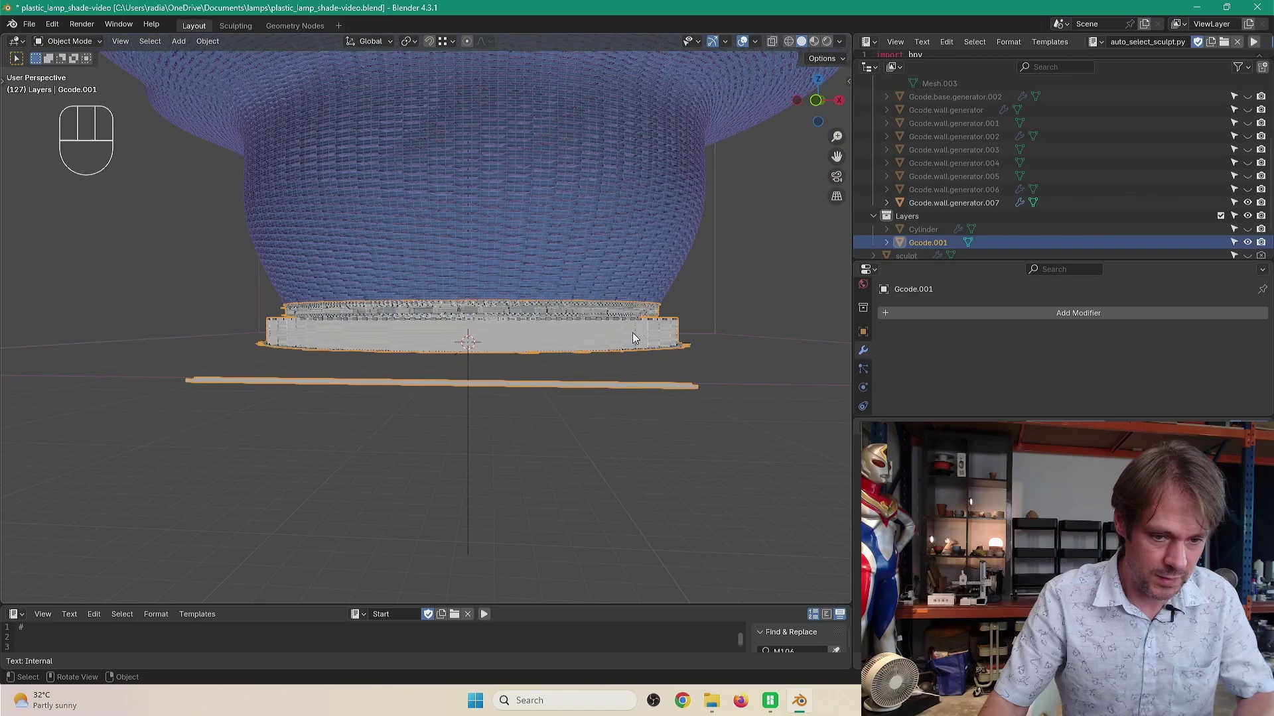
pyautogui.click(635, 197)
pyautogui.moveTo(635, 197); pyautogui.dragTo(664, 232, button='middle')
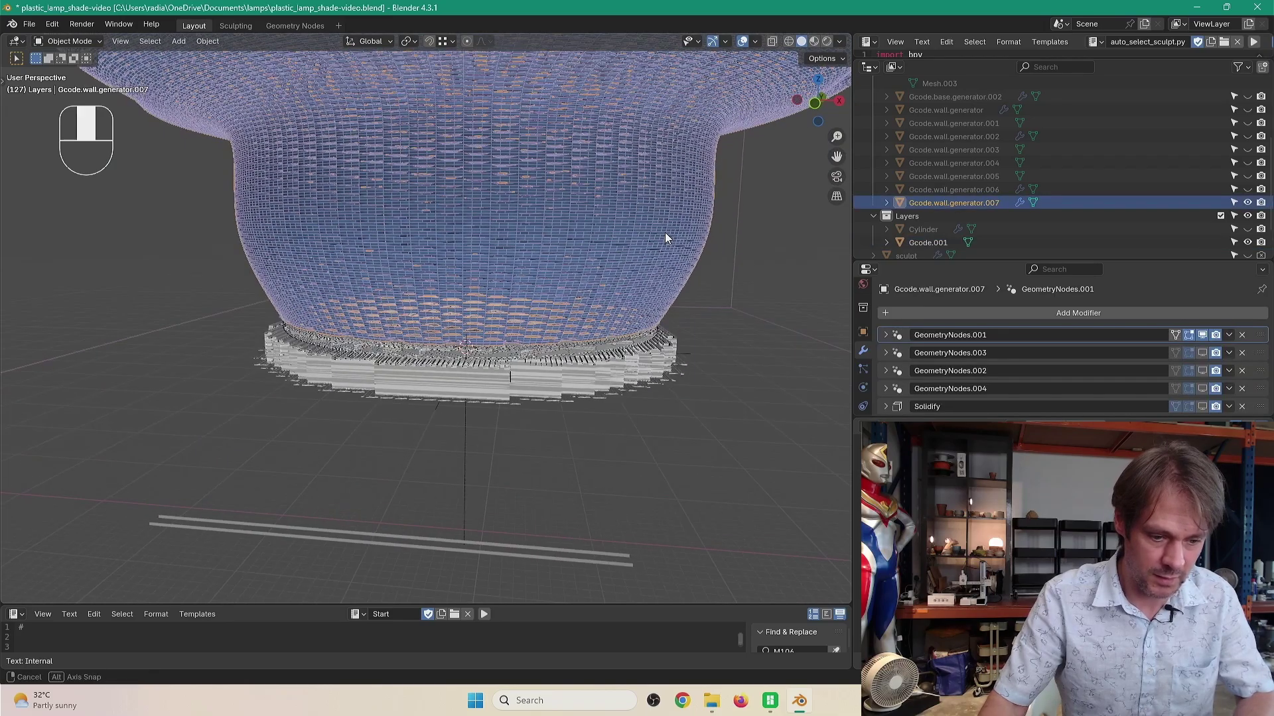
pyautogui.click(622, 372)
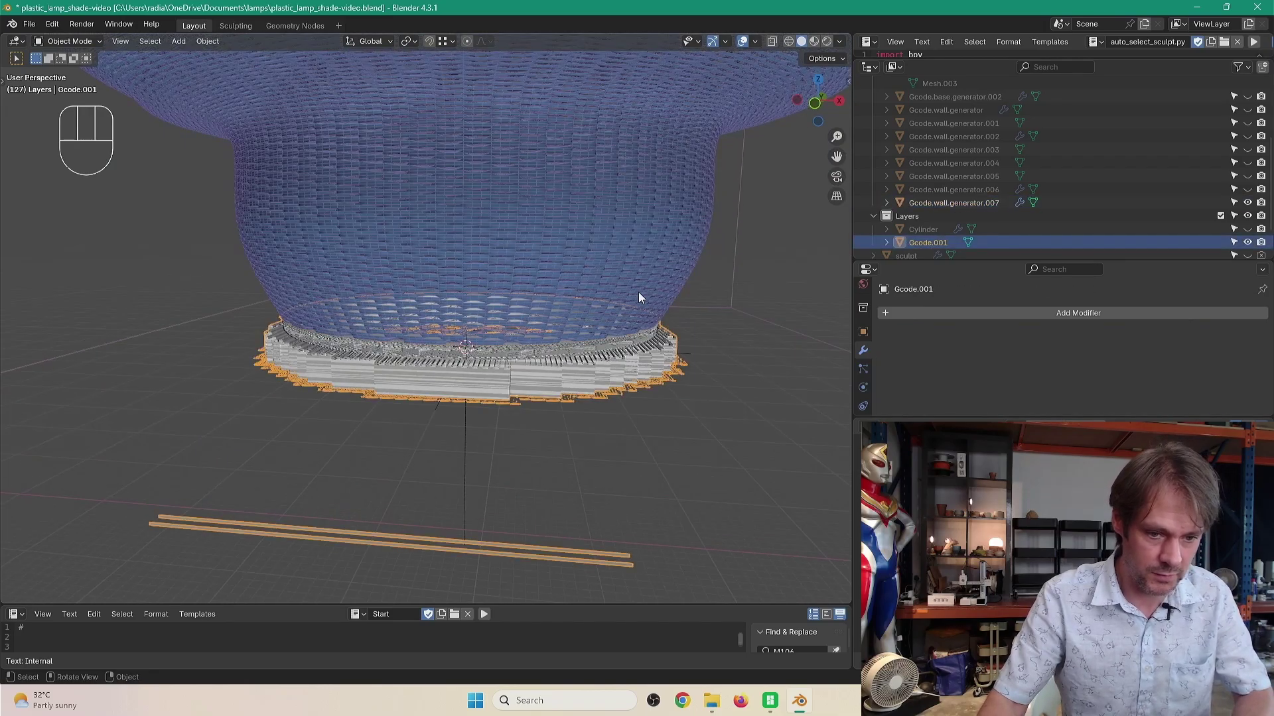
pyautogui.click(638, 297)
# Enlarge the text editor and open PLASTIC MOUNT -with screw.gcode in VS Code, copying its code through the final WIPE_END line.
pyautogui.moveTo(571, 605); pyautogui.dragTo(571, 397)
pyautogui.click(712, 702)
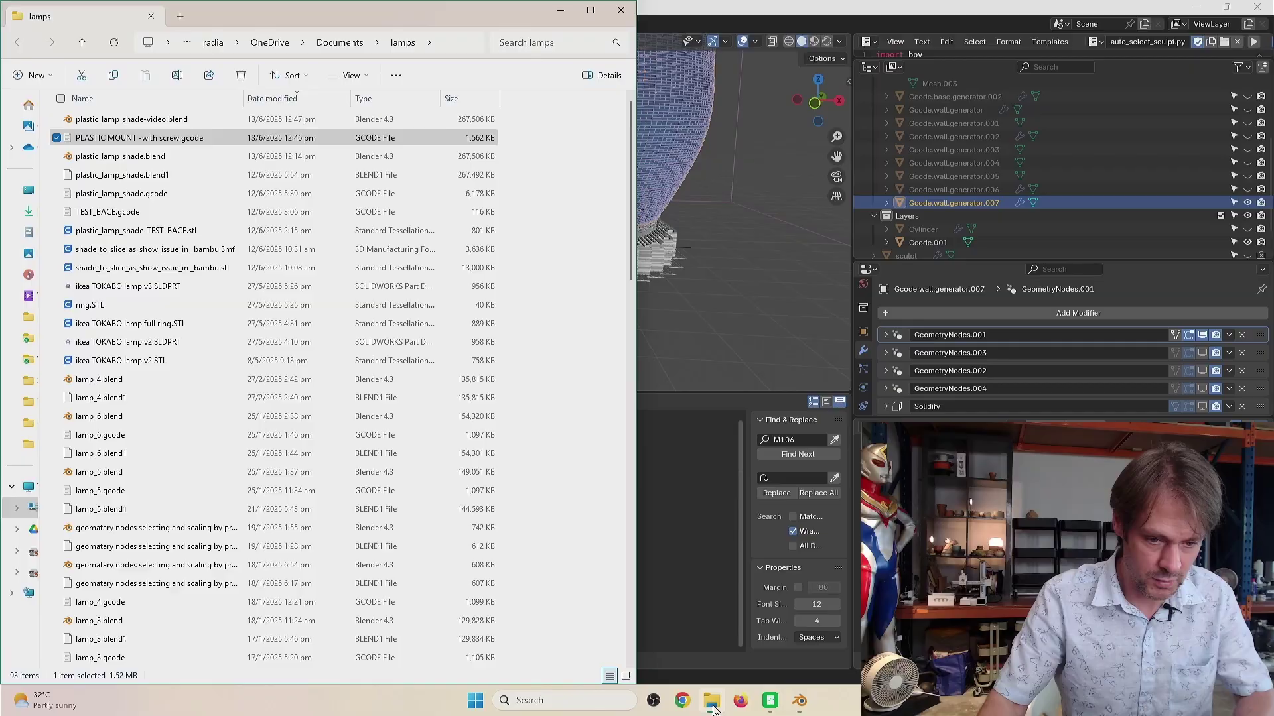
pyautogui.doubleClick(93, 140)
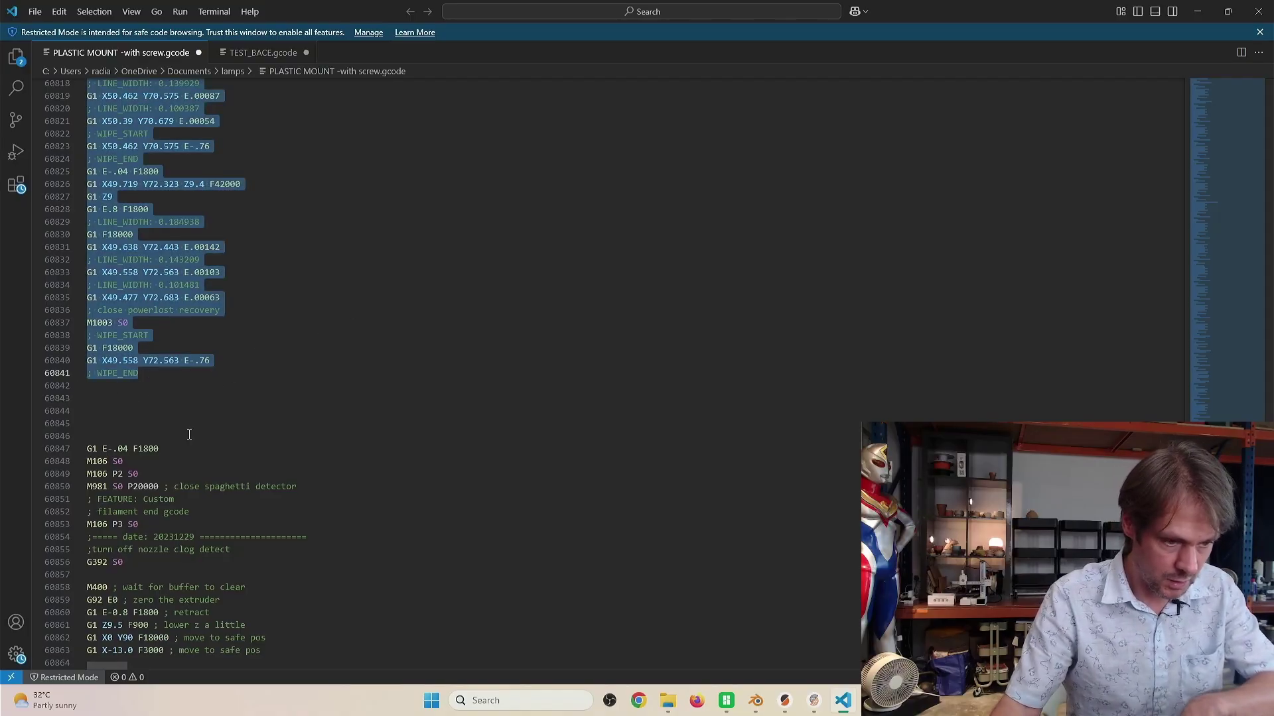
# Back in Blender, replace the placeholder at the beginning of the Start text with the ring's G-code, above the END OF BASE line.
pyautogui.hotkey('alt', 'Tab')
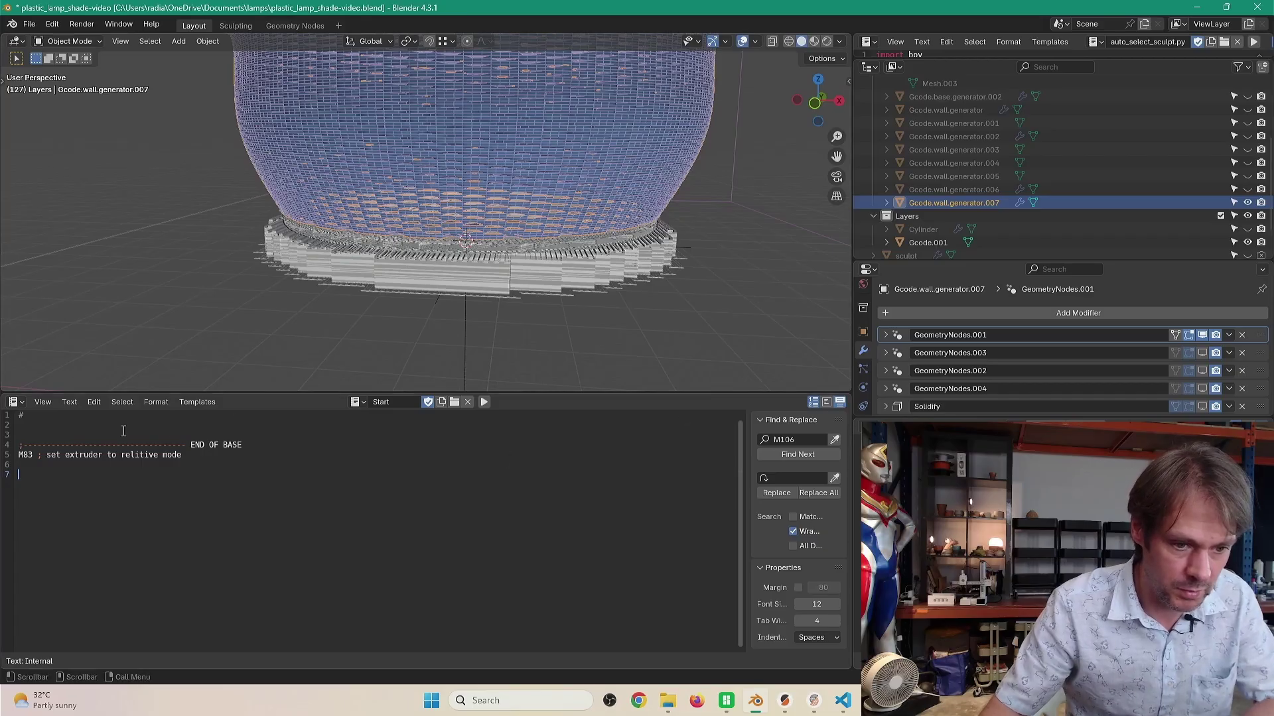
pyautogui.moveTo(83, 431); pyautogui.dragTo(18, 415)
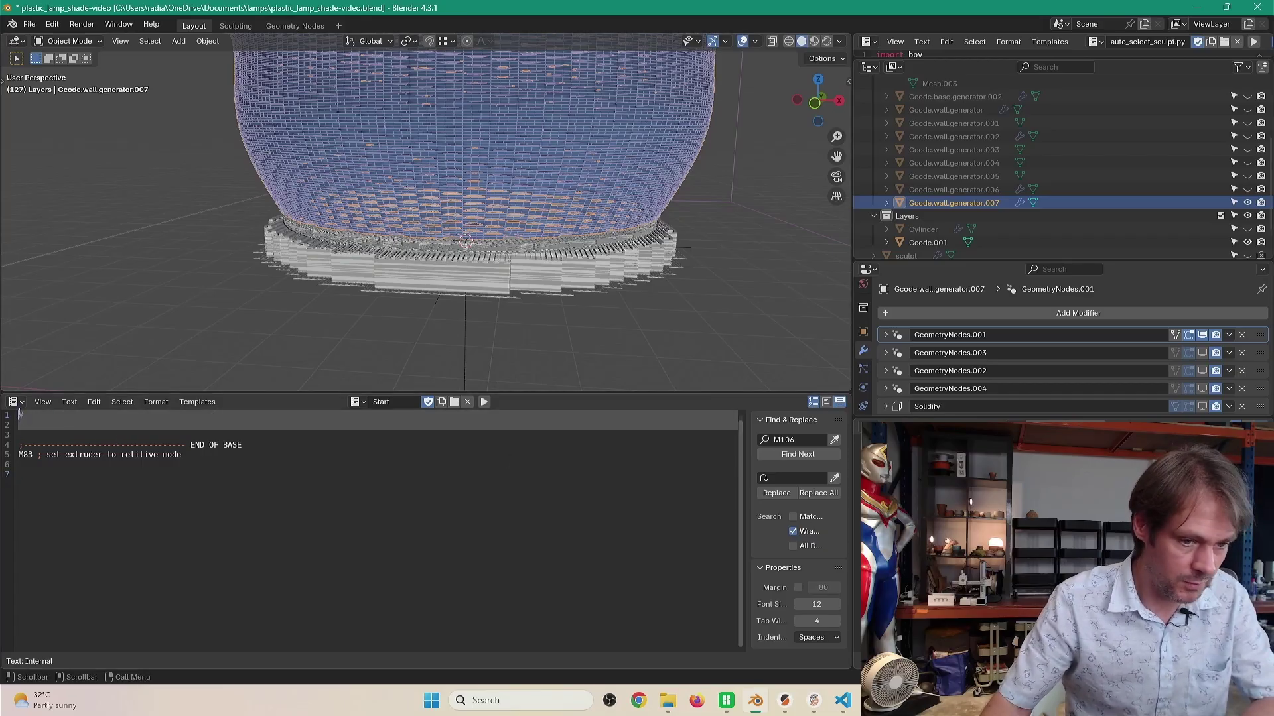
pyautogui.click(576, 256)
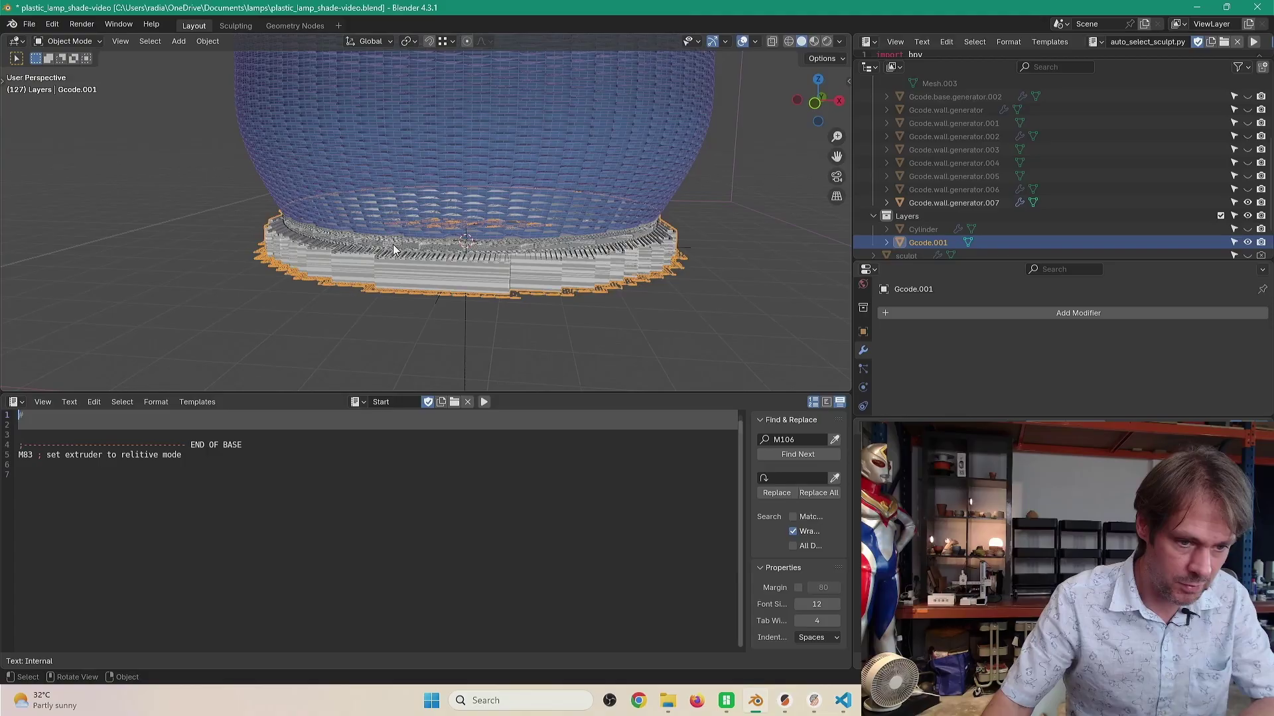
pyautogui.press('Down')
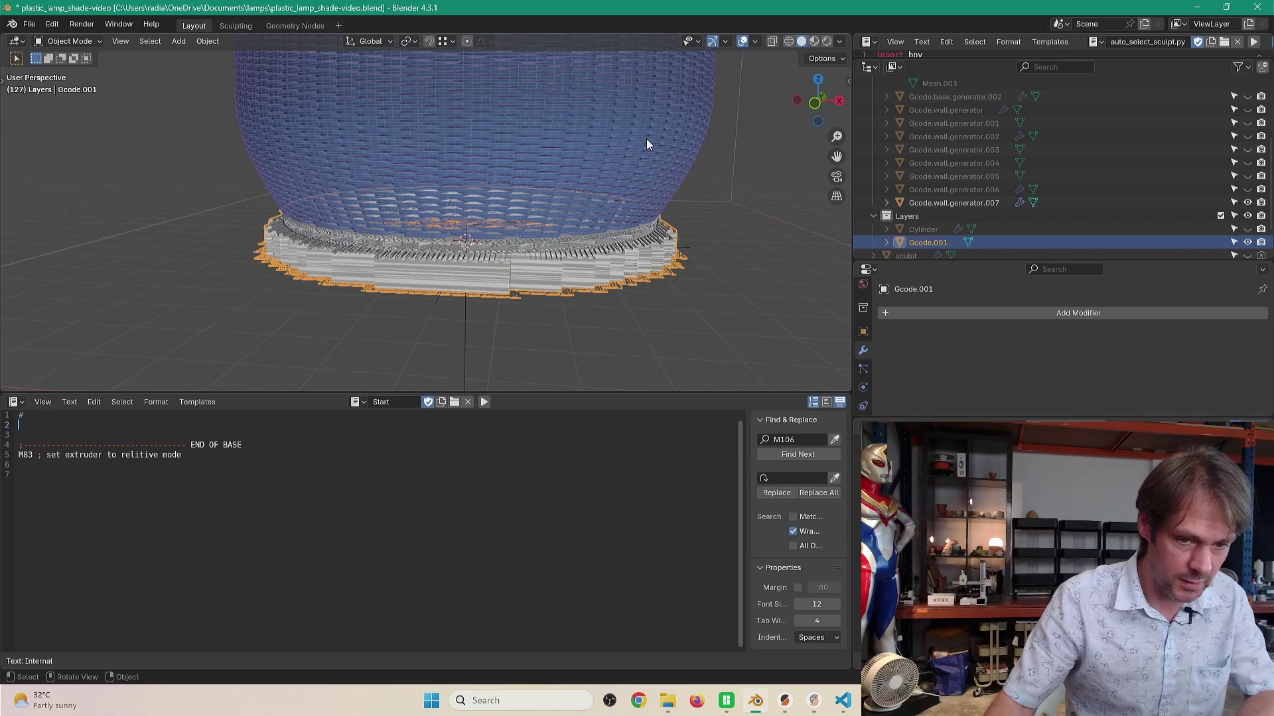
pyautogui.click(664, 131)
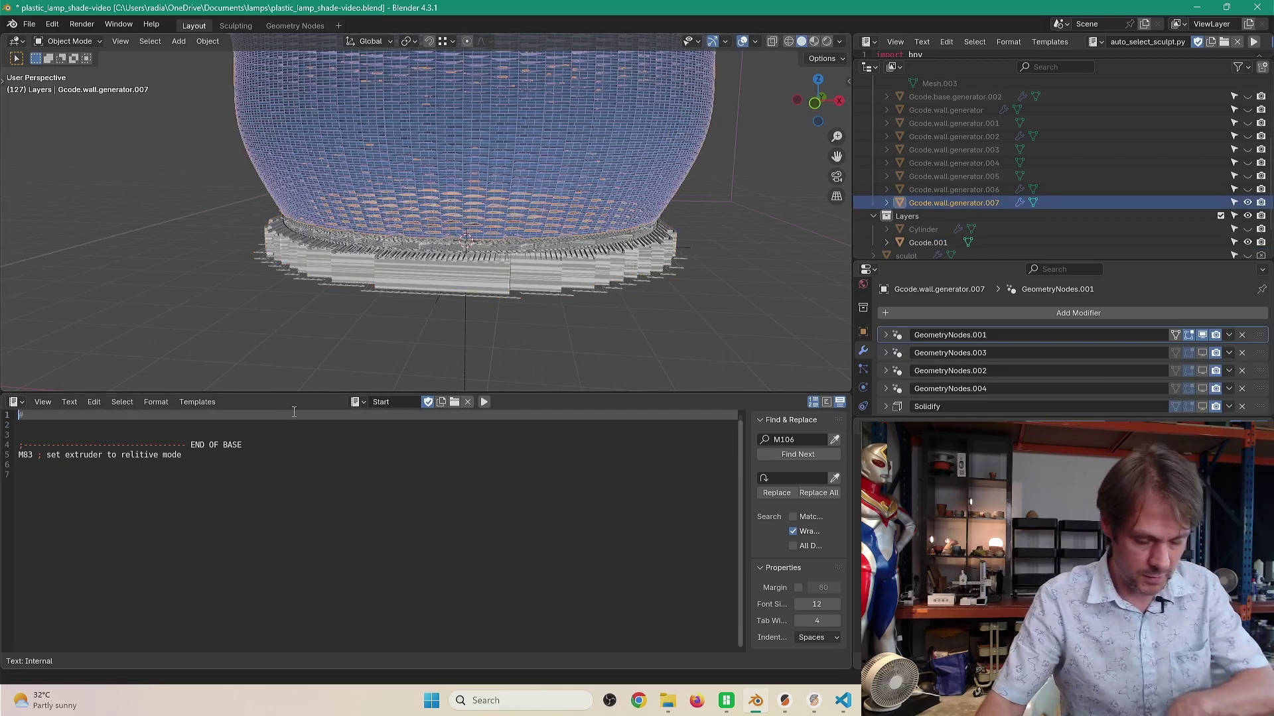
pyautogui.hotkey('ctrl', 'v')
pyautogui.moveTo(741, 645)
pyautogui.mouseDown()
pyautogui.moveTo(749, 394)
pyautogui.moveTo(741, 645)
pyautogui.mouseUp()
pyautogui.click(559, 262)
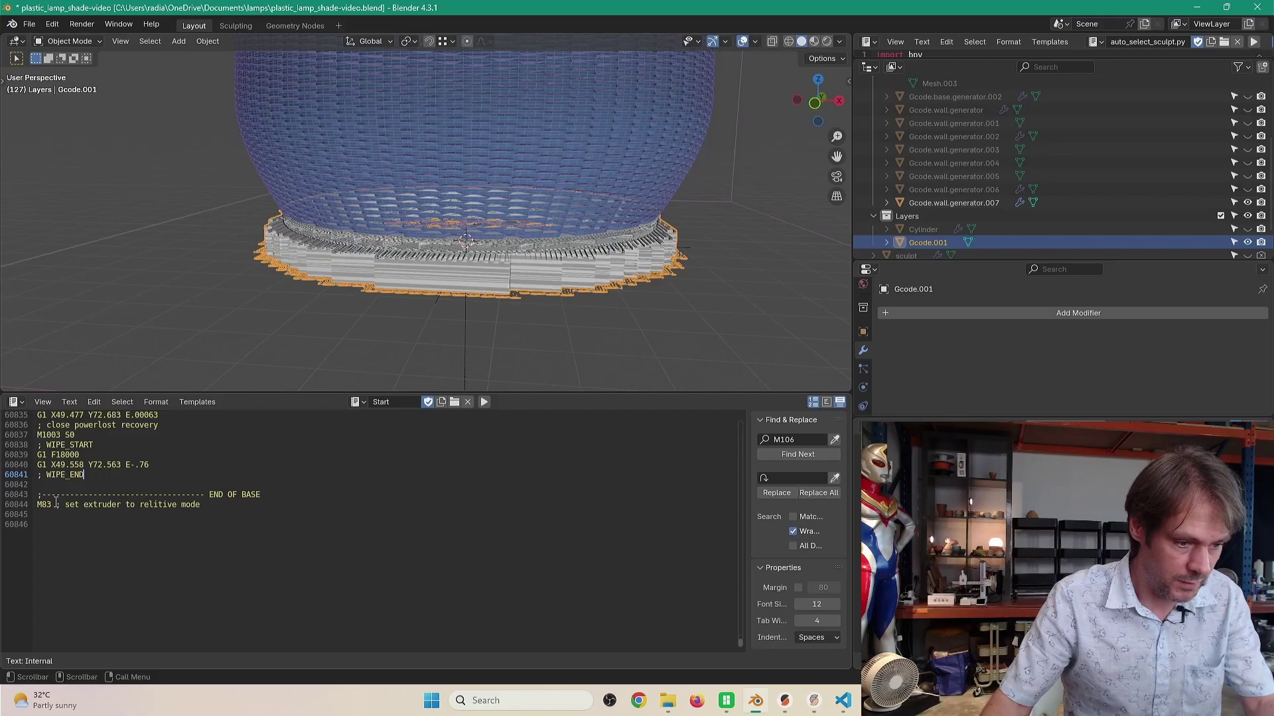
# Check the contents of the extruder-switch texts T0 and T1.
pyautogui.click(357, 402)
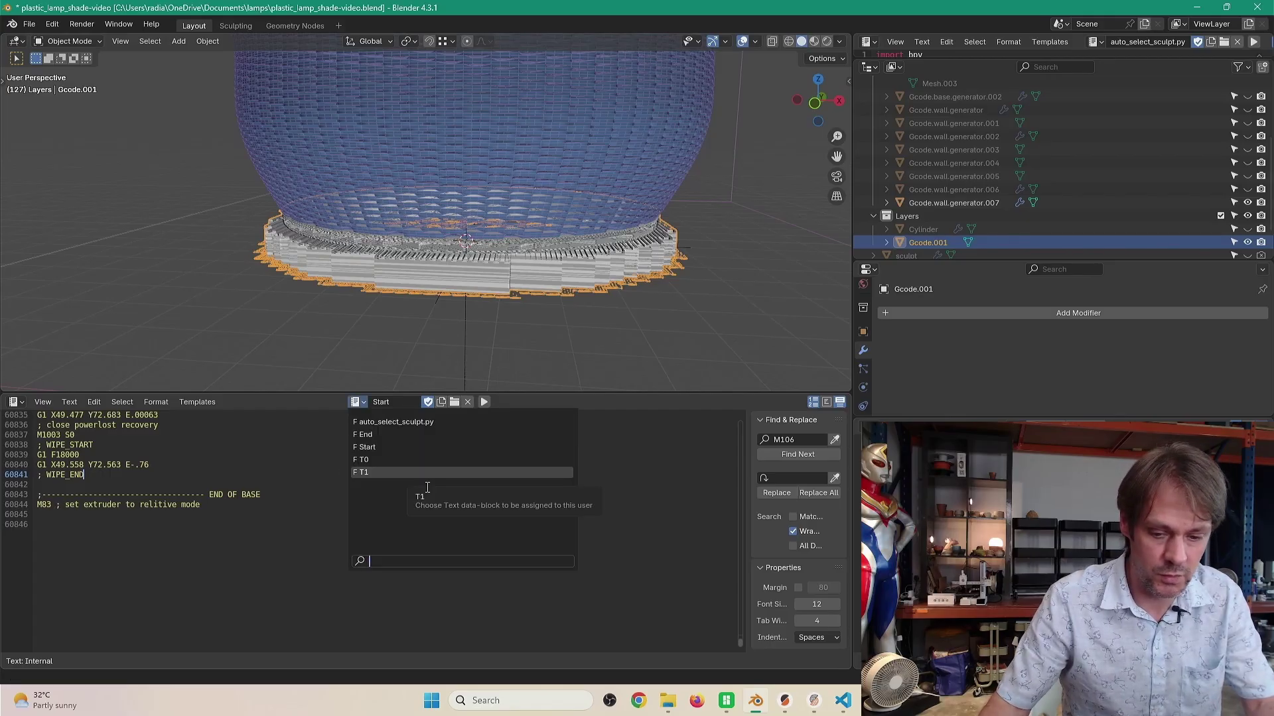
pyautogui.click(372, 459)
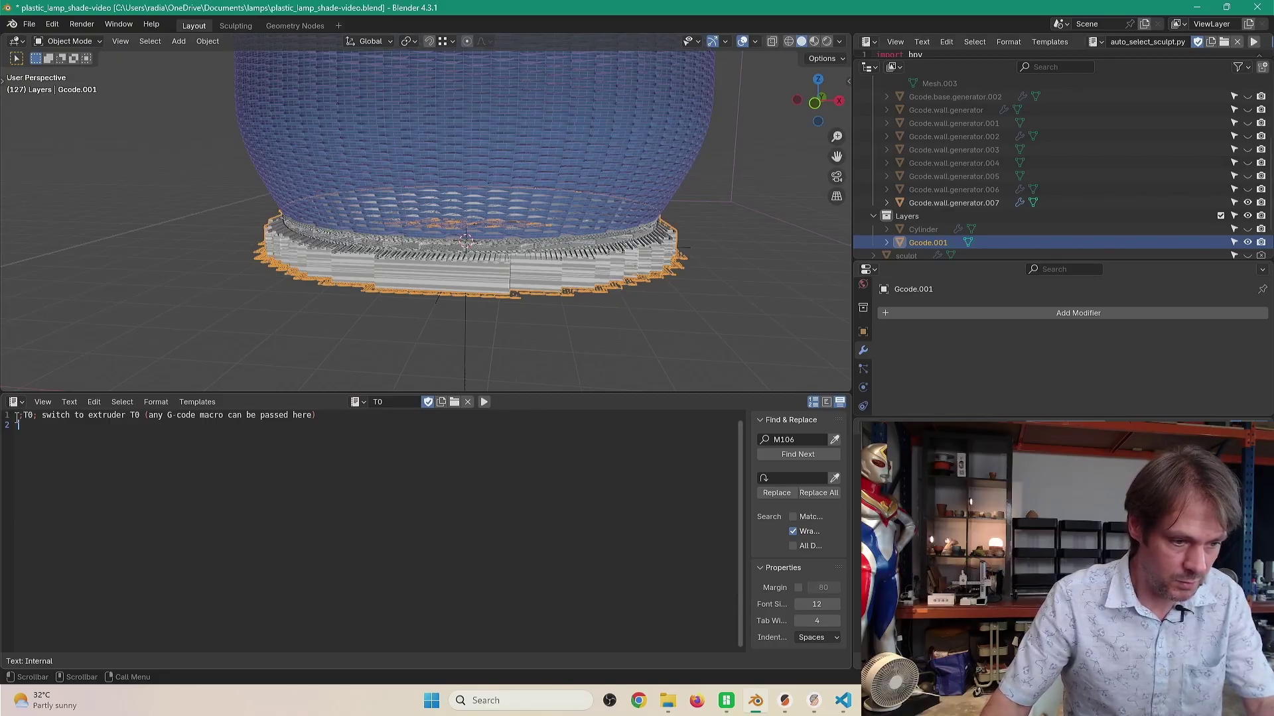
pyautogui.click(358, 402)
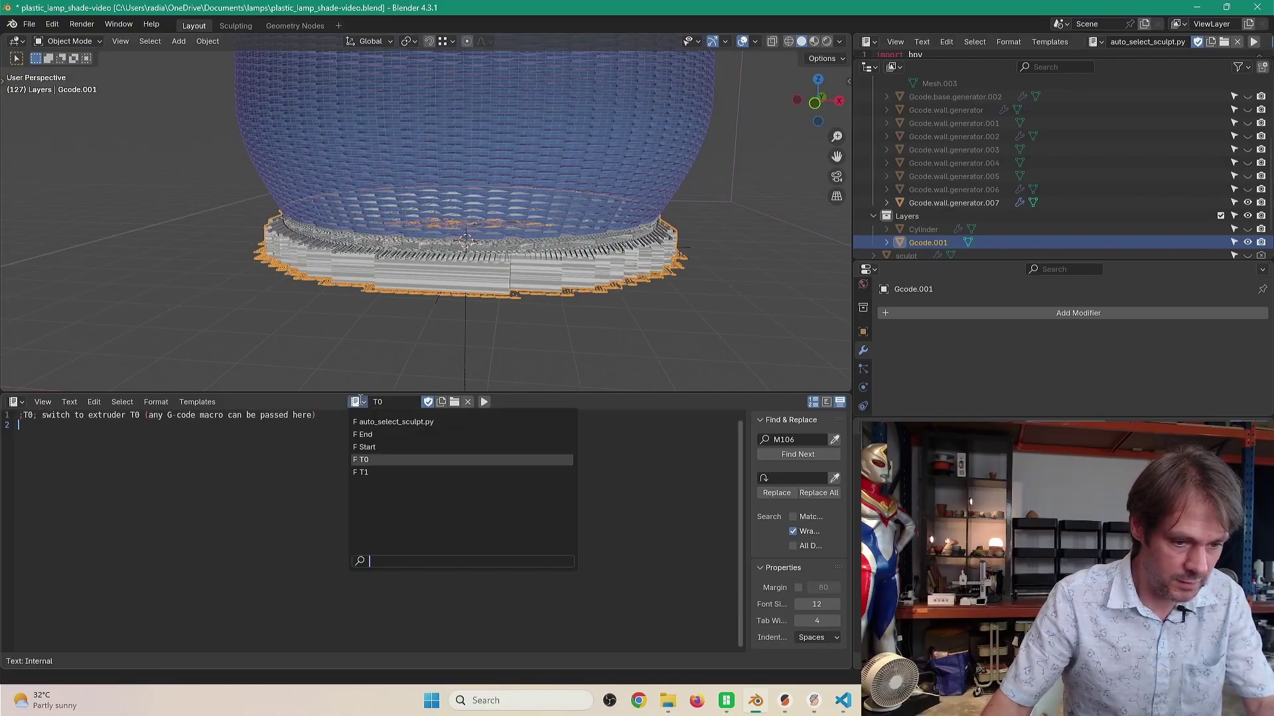
pyautogui.click(366, 472)
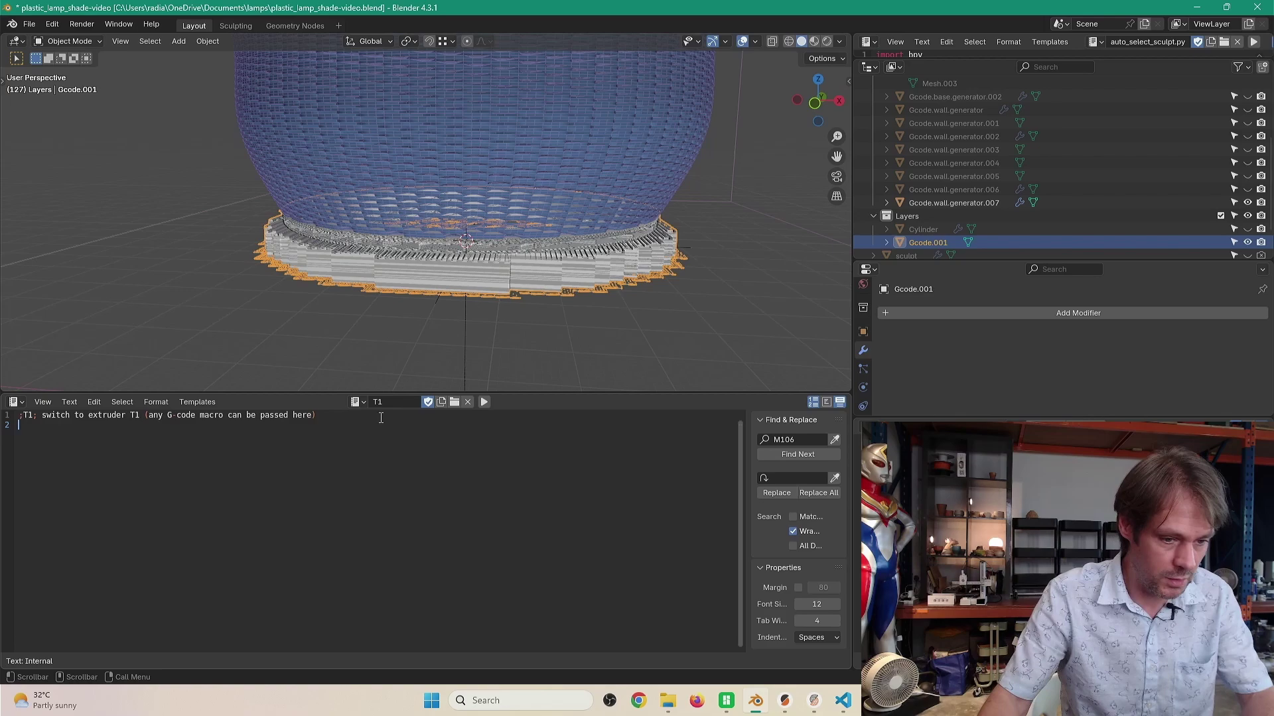
# Reopen the Start text and review the pasted ring code, selecting it upward from the last WIPE_END line.
pyautogui.click(358, 402)
pyautogui.click(369, 458)
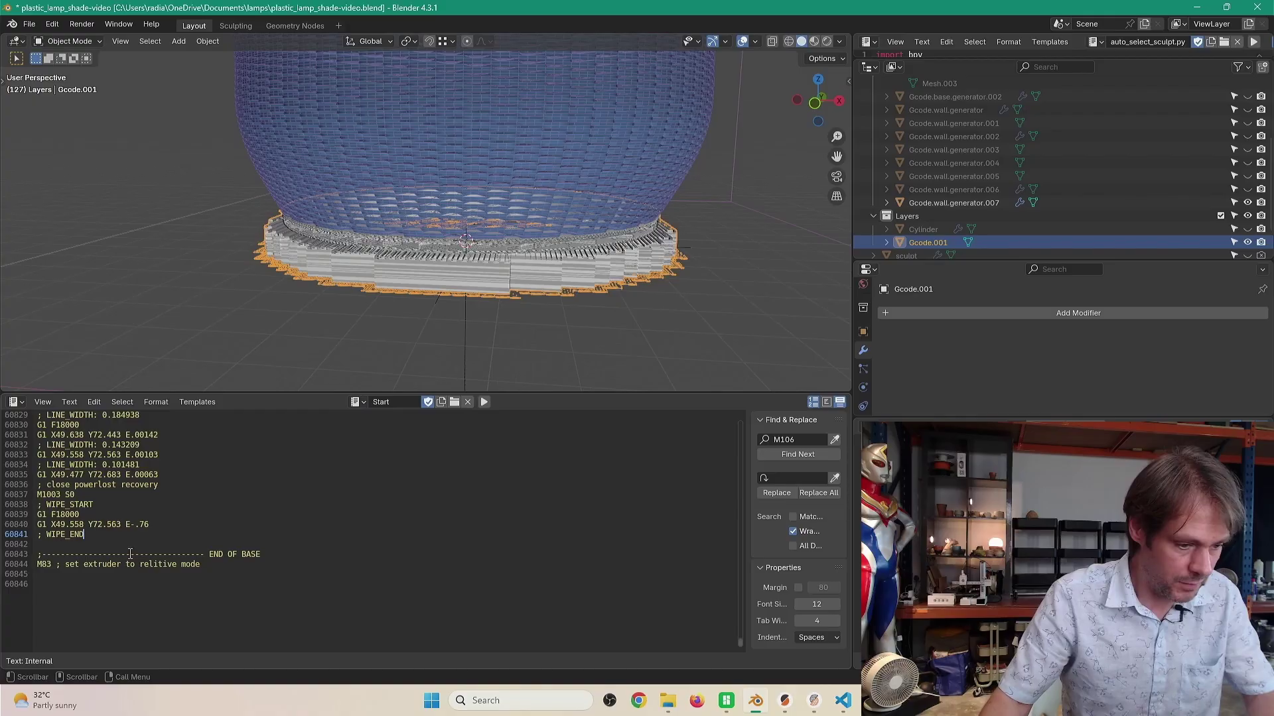
pyautogui.moveTo(110, 540); pyautogui.dragTo(46, 305)
pyautogui.scroll(10, 262, 526)
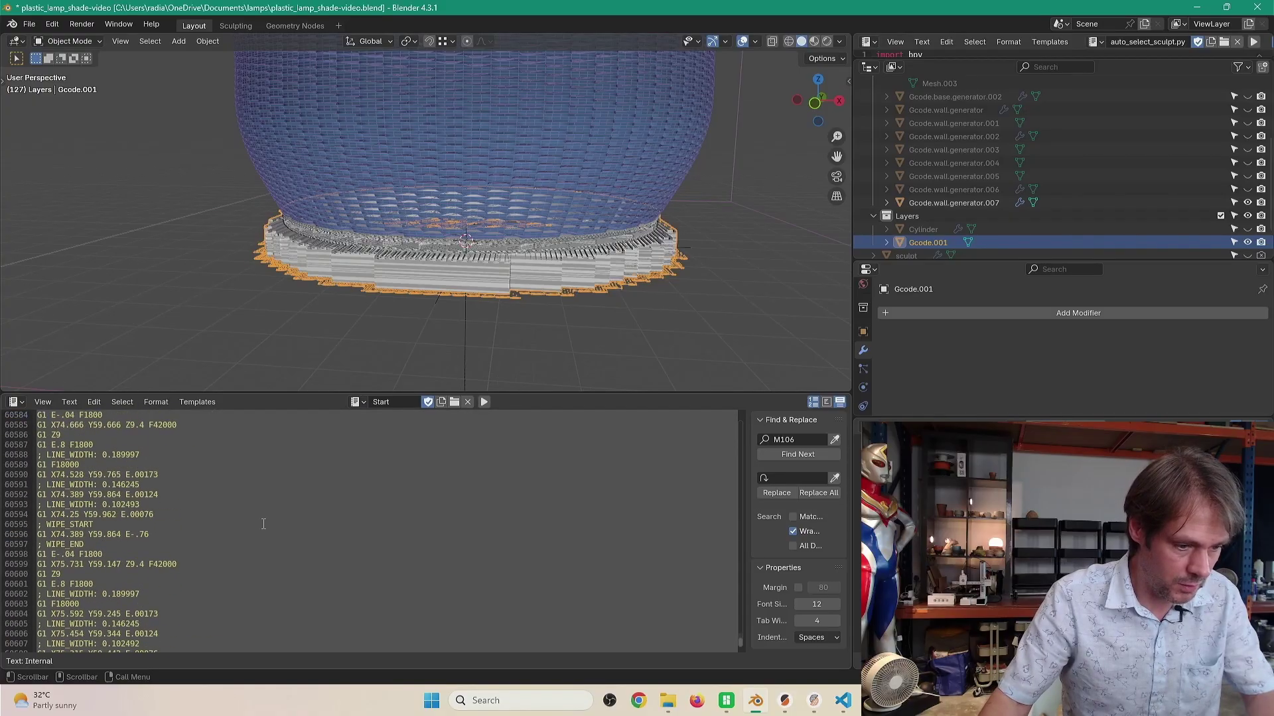
# Check the end of the ring code in the Start text, at the last WIPE_END line above END OF BASE.
pyautogui.scroll(8, 267, 542)
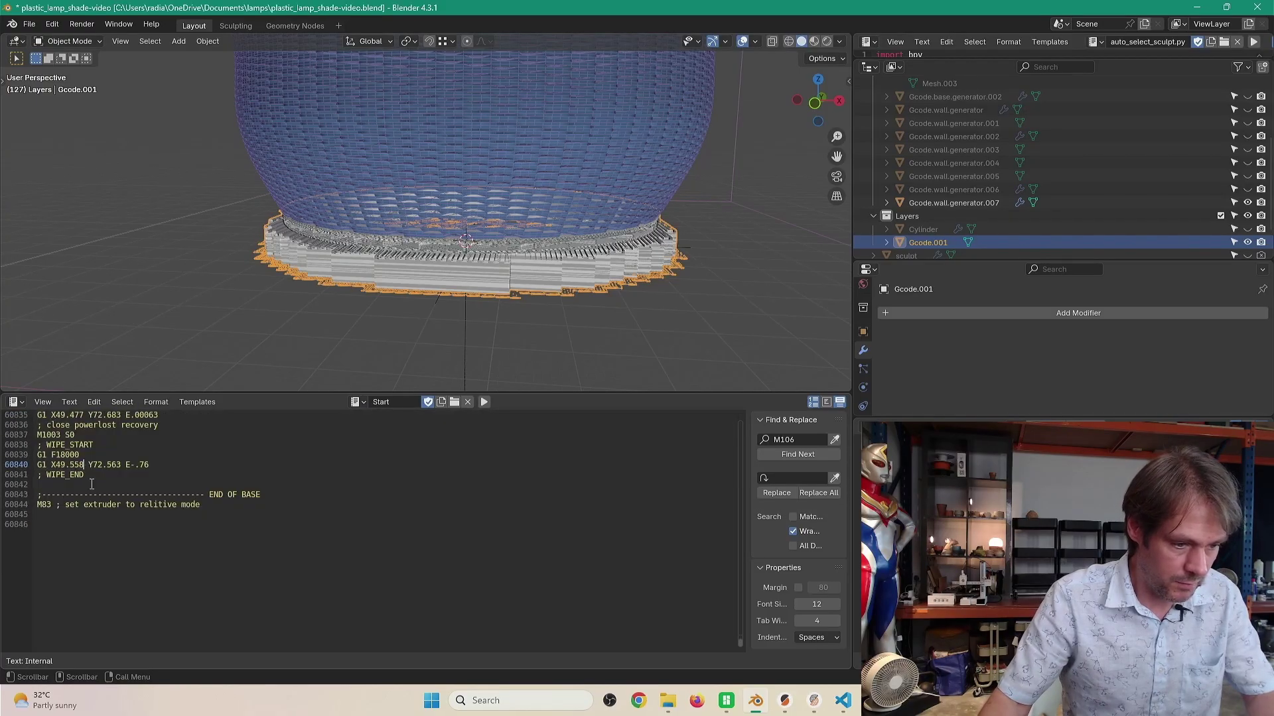
pyautogui.press('Down')
pyautogui.press('Down')
pyautogui.hotkey('shift', 'Up')
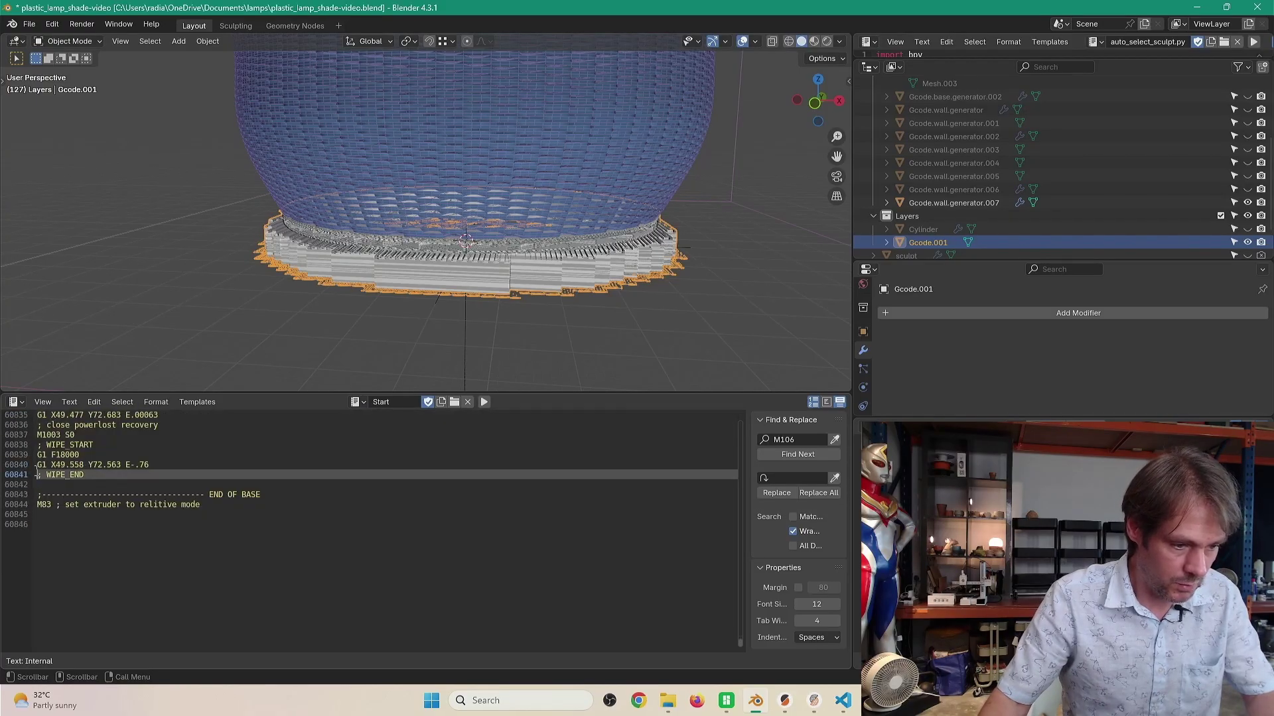
pyautogui.hotkey('shift', 'Down')
# Open the End text and review its nozzle move-away lines and the end code under the ADDED FROM SLICER line.
pyautogui.click(356, 402)
pyautogui.click(387, 440)
pyautogui.click(474, 513)
pyautogui.scroll(2, 475, 505)
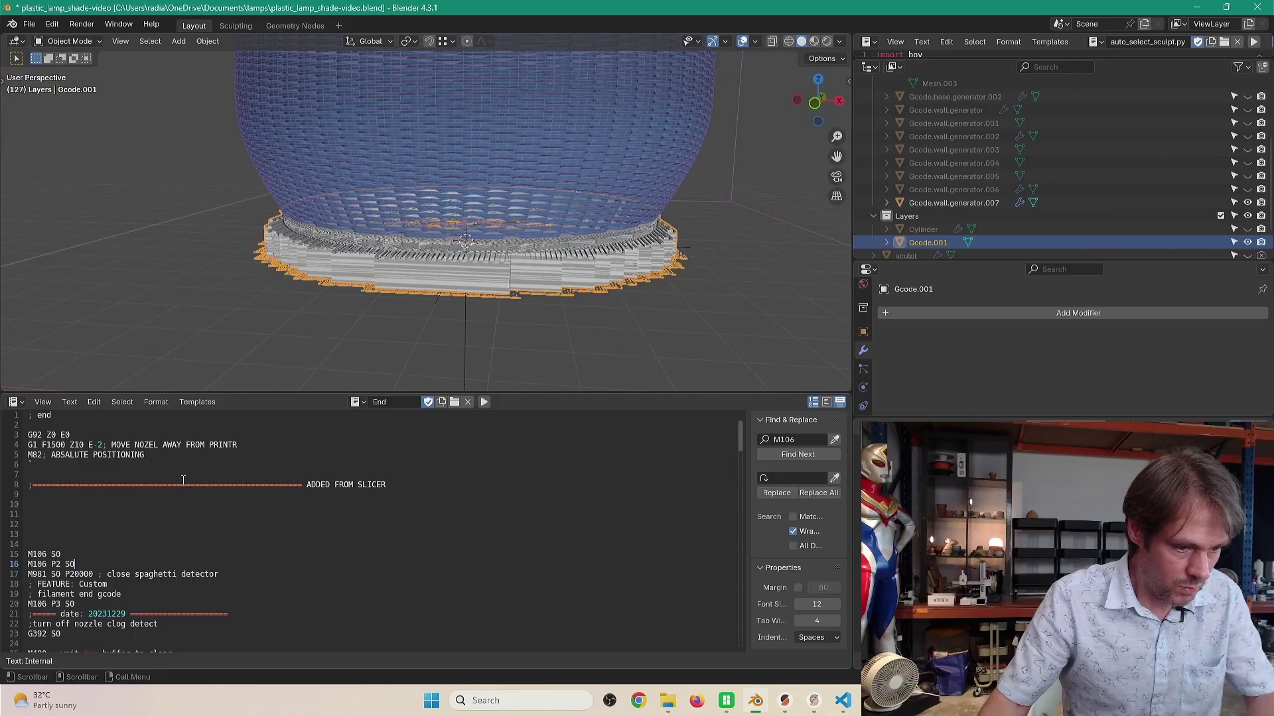
pyautogui.moveTo(170, 470); pyautogui.dragTo(26, 436)
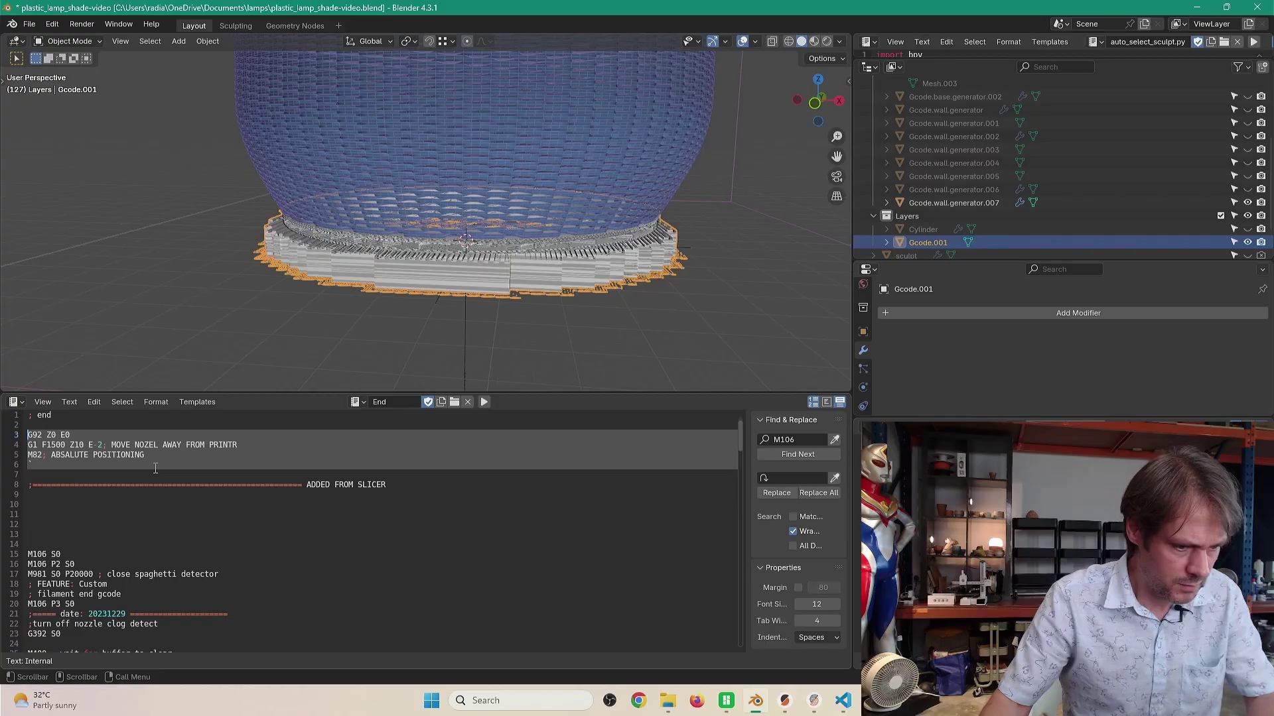
pyautogui.scroll(-1, 268, 517)
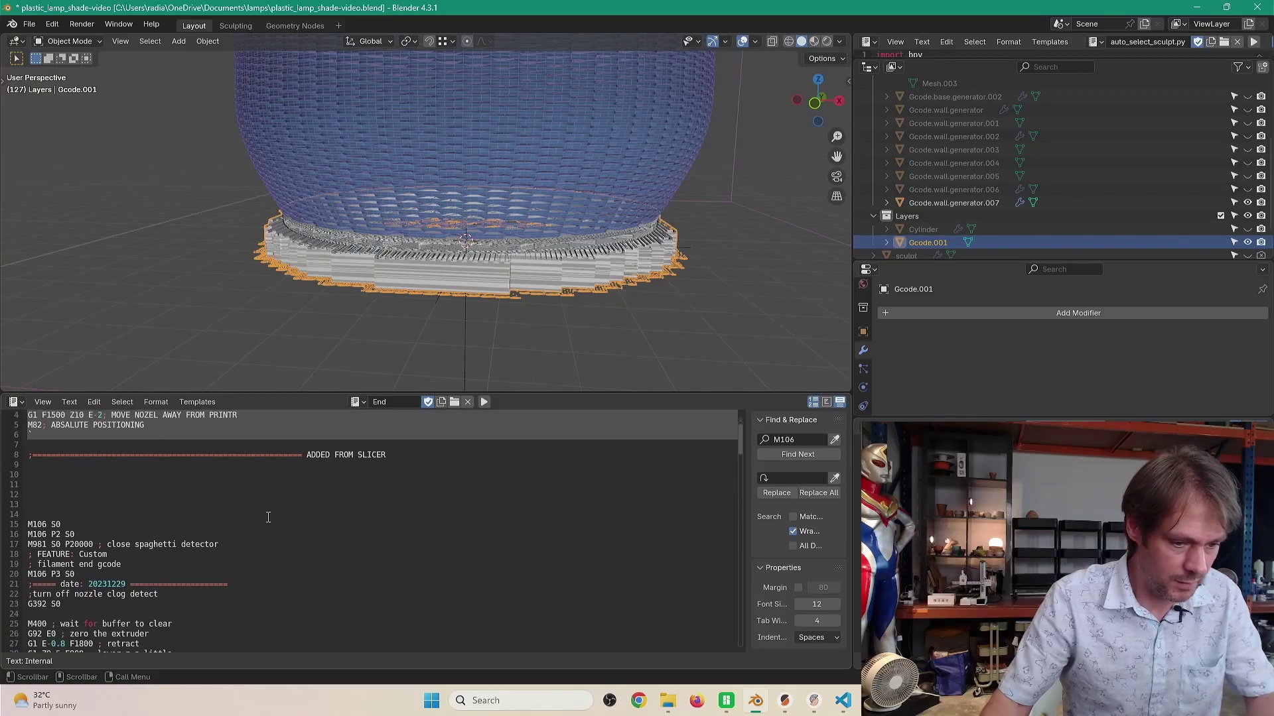
pyautogui.scroll(-1, 49, 478)
pyautogui.moveTo(30, 460); pyautogui.dragTo(162, 697)
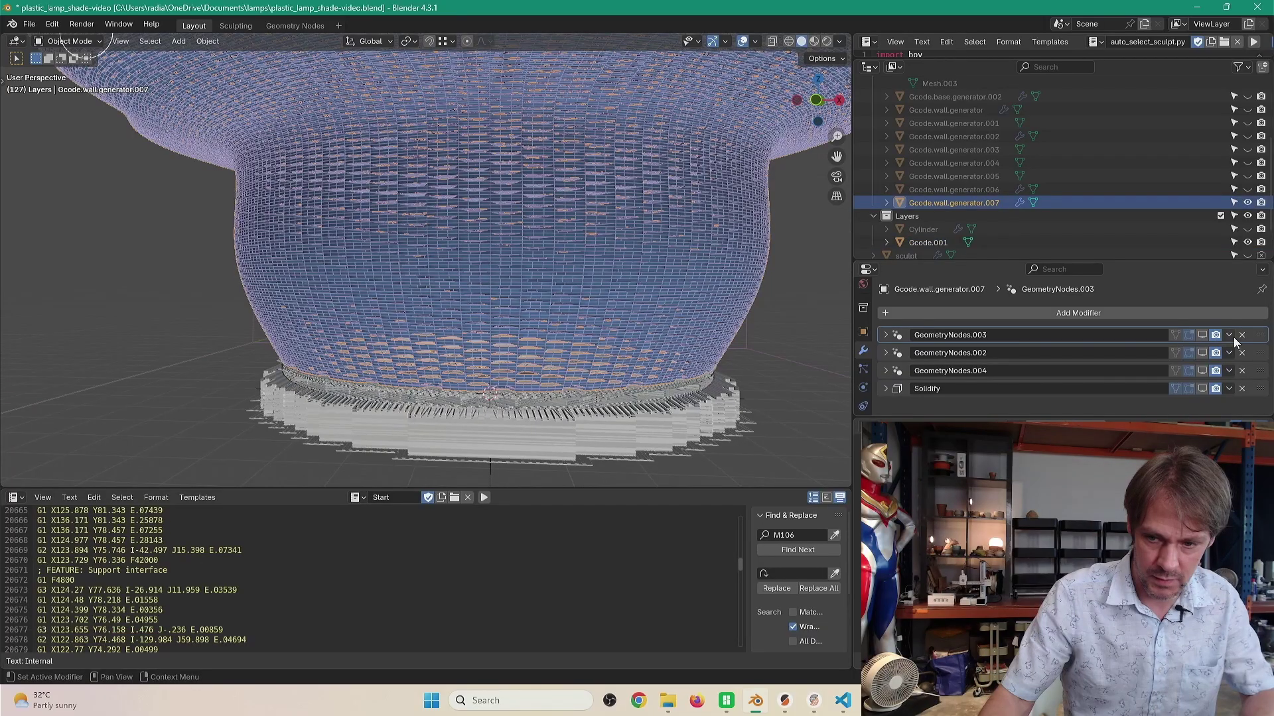
# Remove the three GeometryNodes modifiers and the Solidify modifier from Gcode.wall.generator.007.
pyautogui.click(1240, 336)
pyautogui.click(1240, 336)
pyautogui.click(1240, 336)
pyautogui.click(1241, 336)
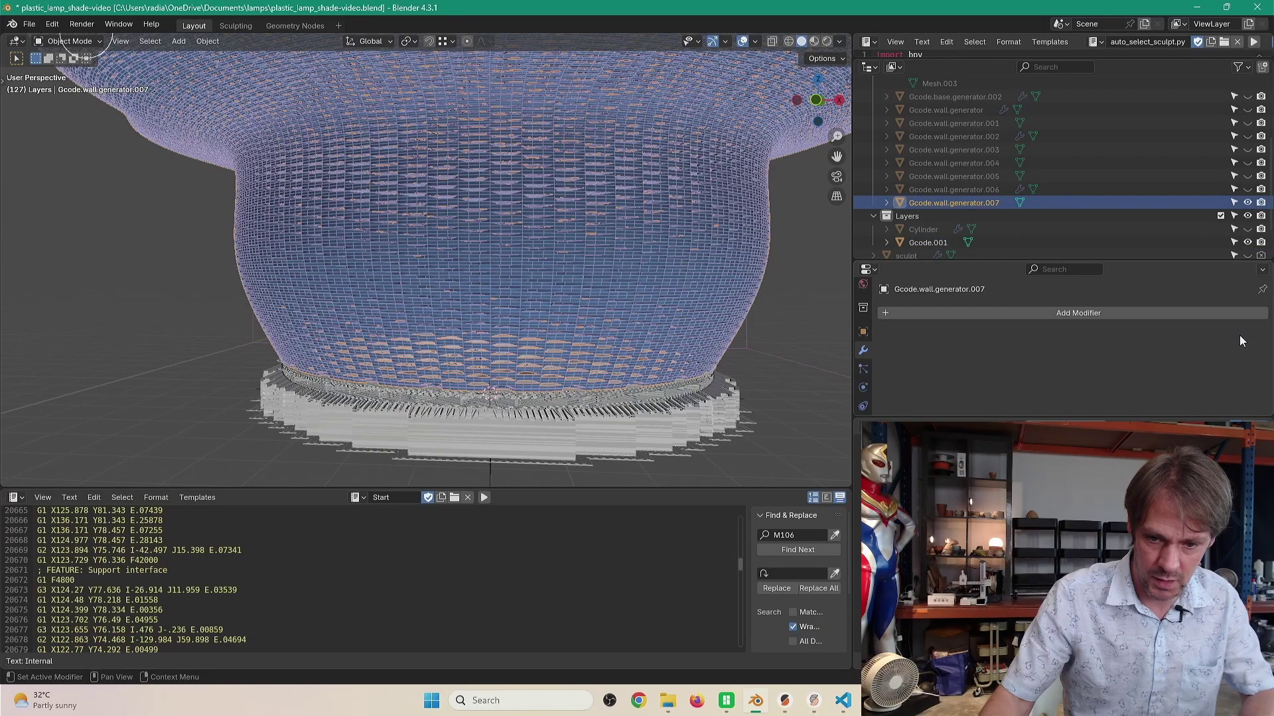
# Set the nozzleboss extrusion speed to 50 and export the lampshade Gcode.wall.generator.007 to G-code with the Start and End texts.
pyautogui.click(778, 325)
pyautogui.moveTo(661, 280); pyautogui.dragTo(537, 230, button='middle')
pyautogui.scroll(-5, 606, 305)
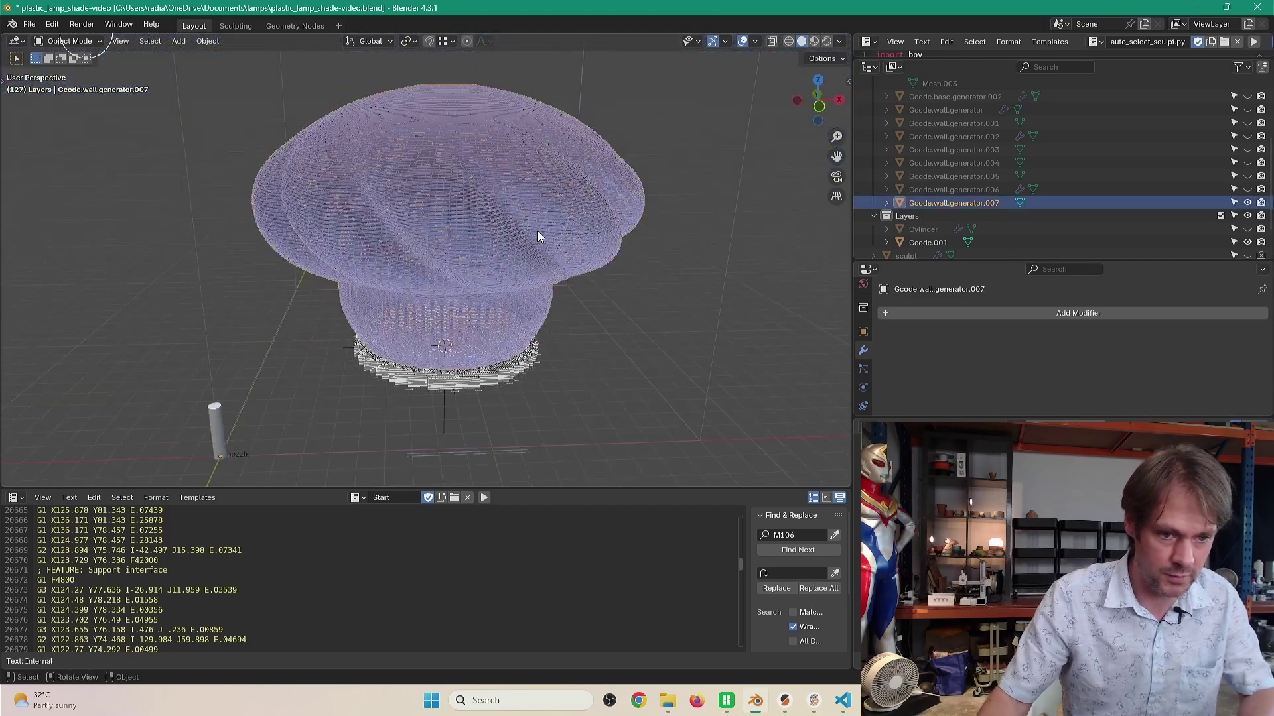
pyautogui.press('n')
pyautogui.click(843, 186)
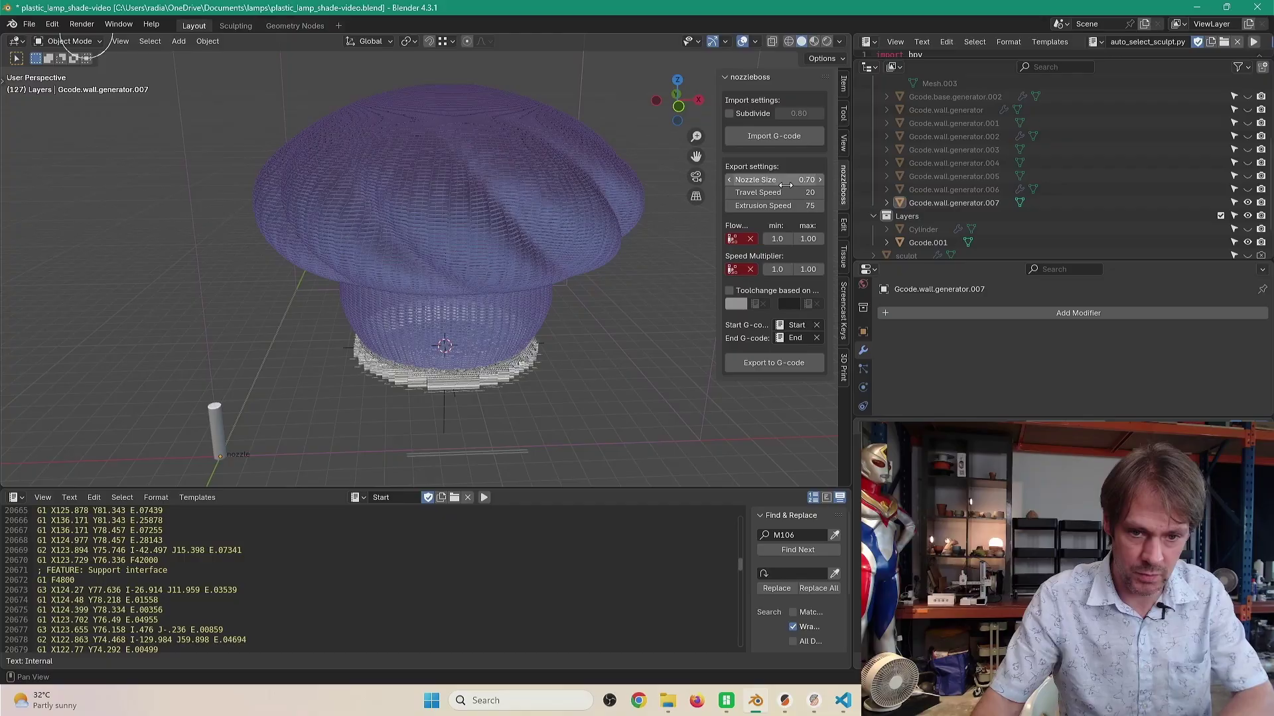
pyautogui.click(807, 205)
pyautogui.write('50')
pyautogui.press('Return')
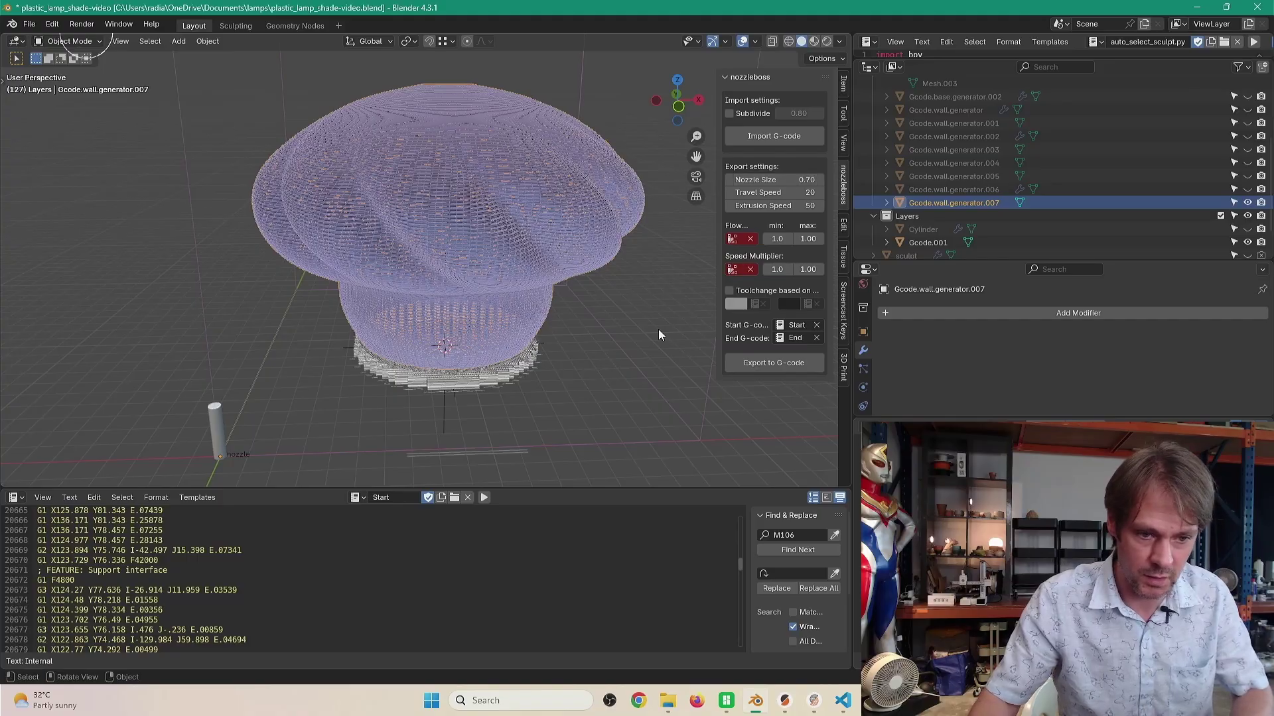
pyautogui.click(779, 365)
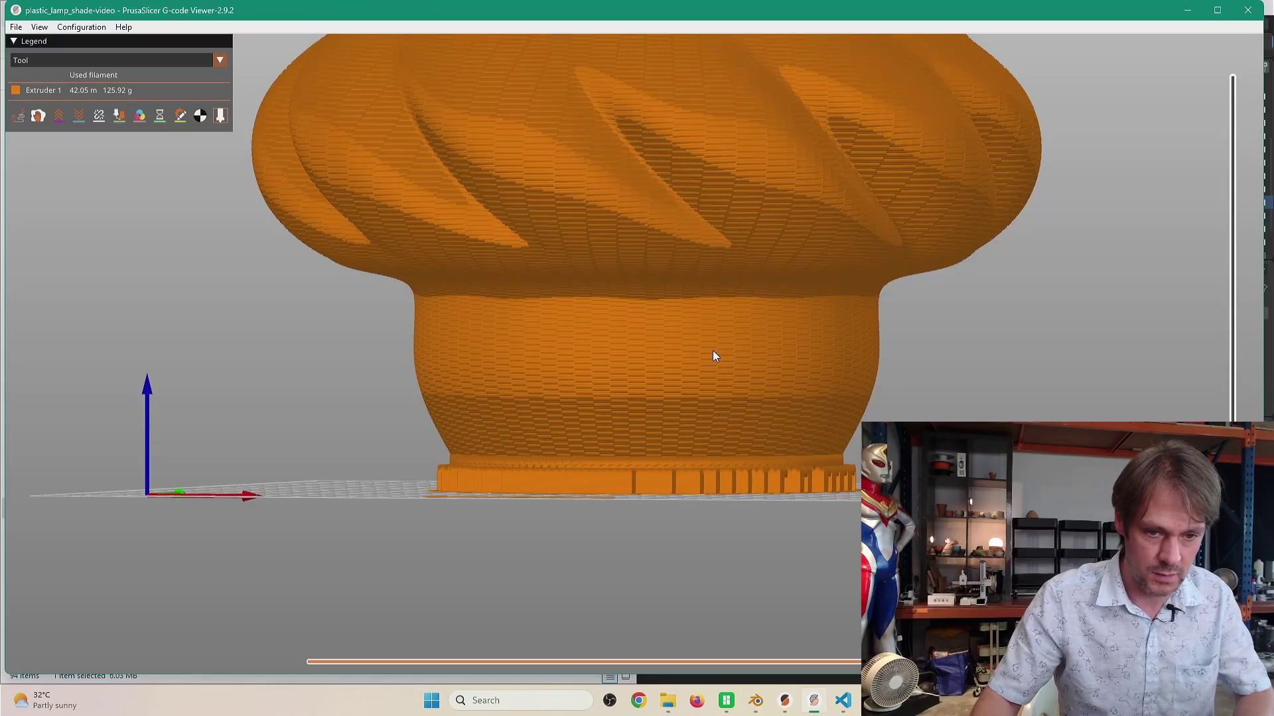
# In PrusaSlicer G-code Viewer, inspect the exported lampshade and its mount ring from above and below, stepping back through the final toolpath moves.
pyautogui.moveTo(712, 351); pyautogui.dragTo(812, 423)
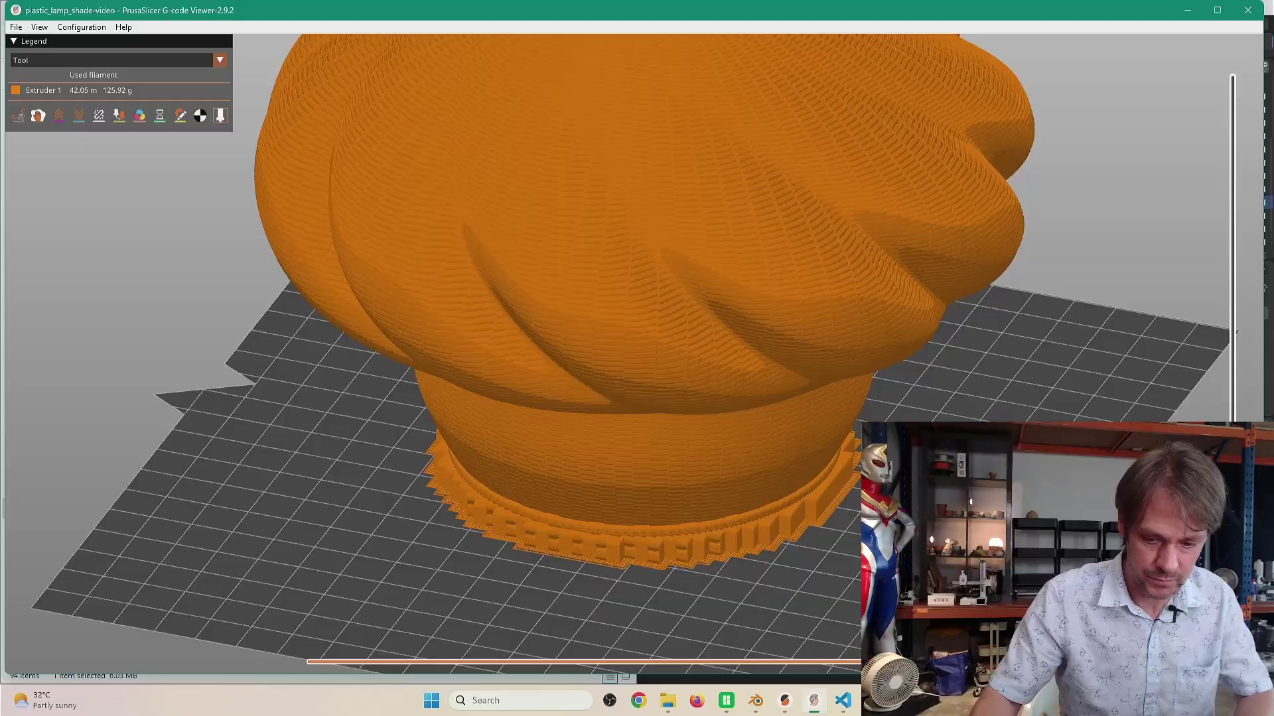
pyautogui.moveTo(961, 662); pyautogui.dragTo(866, 664)
pyautogui.scroll(-4, 831, 388)
pyautogui.moveTo(751, 374); pyautogui.dragTo(793, 376)
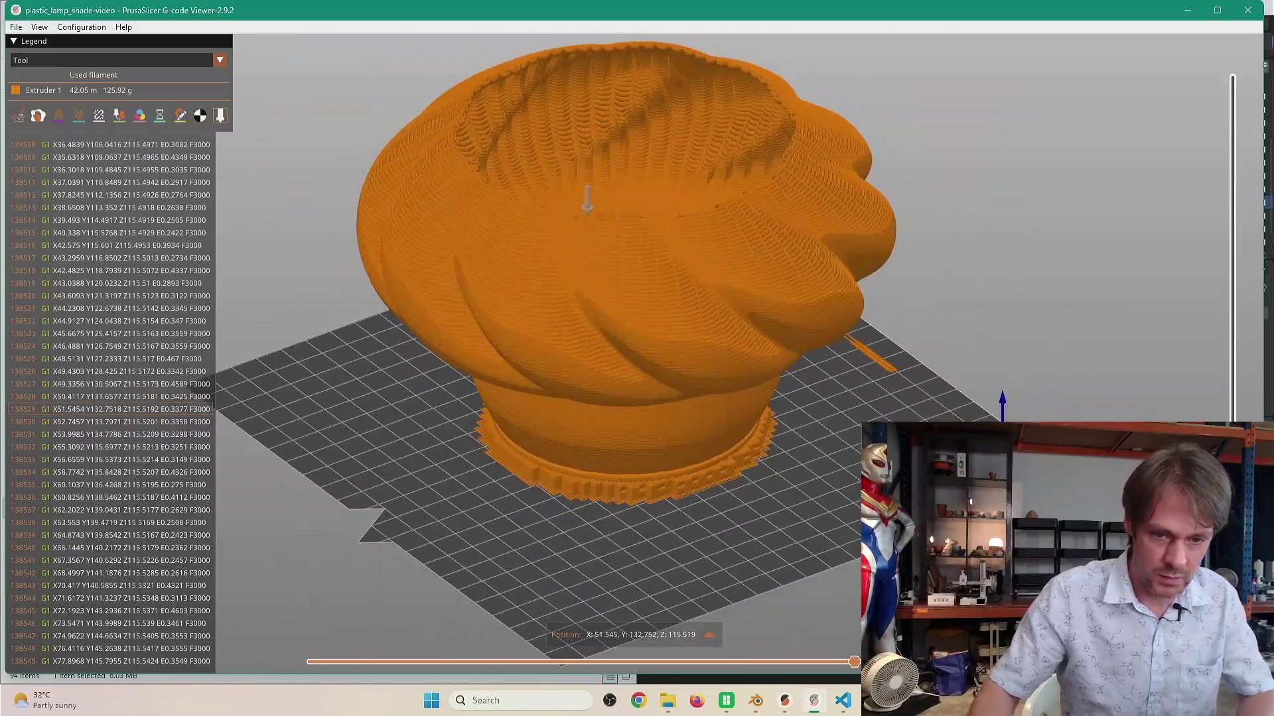
pyautogui.moveTo(853, 661); pyautogui.dragTo(995, 634)
pyautogui.moveTo(930, 383); pyautogui.dragTo(892, 324)
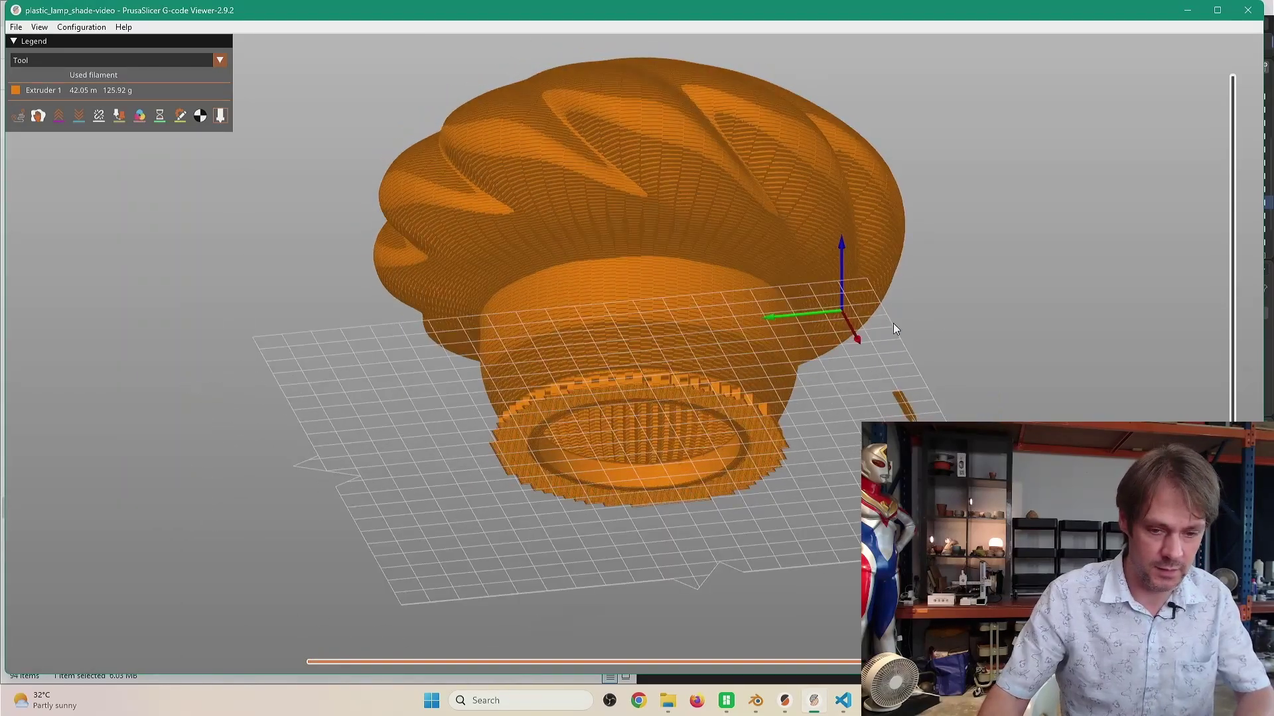